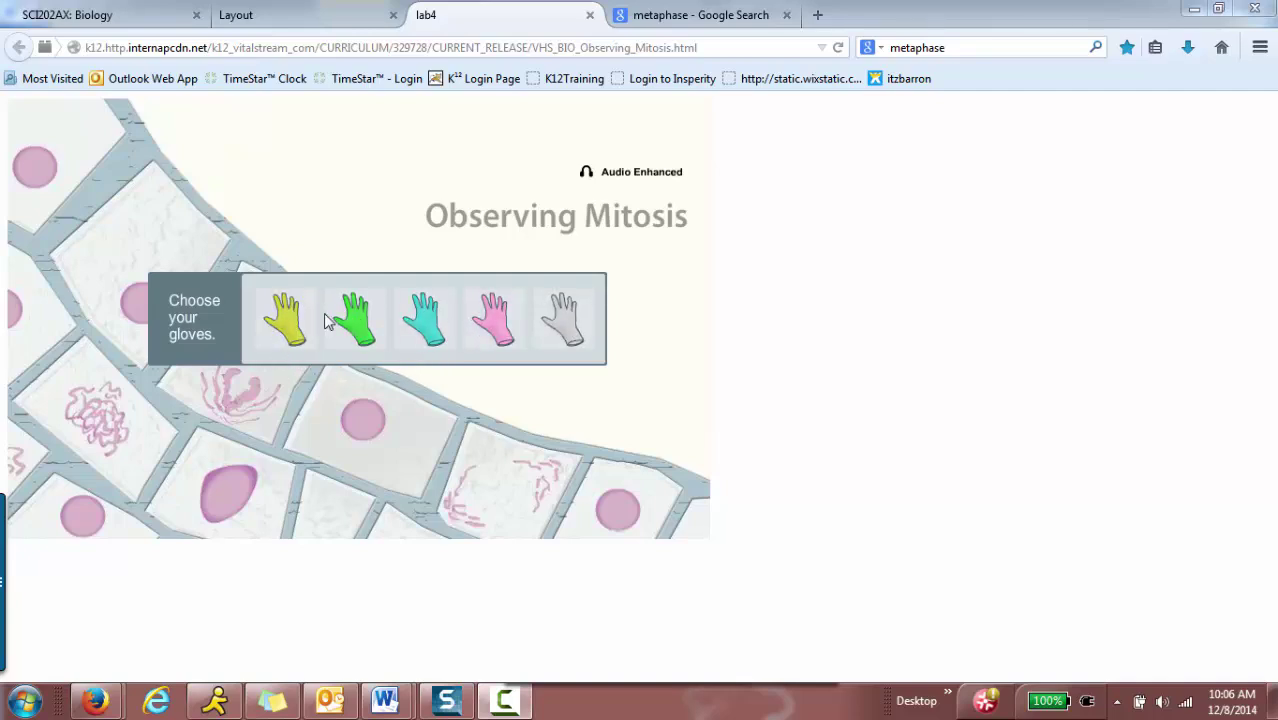
Pick the pink gloves on the Observing Mitosis start screen
{"action": "left_click", "coordinate": [489, 337]}
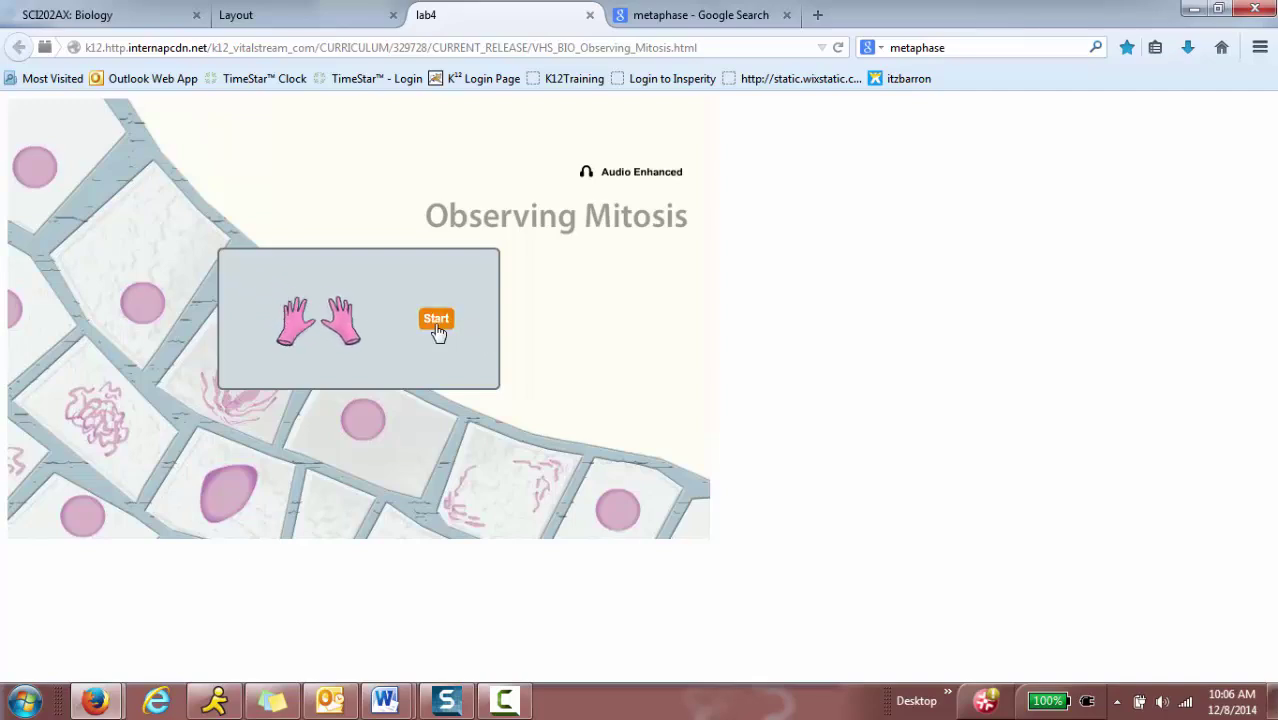
Start the mitosis lab and dismiss all the interface tutorial tips
{"action": "left_click", "coordinate": [437, 320]}
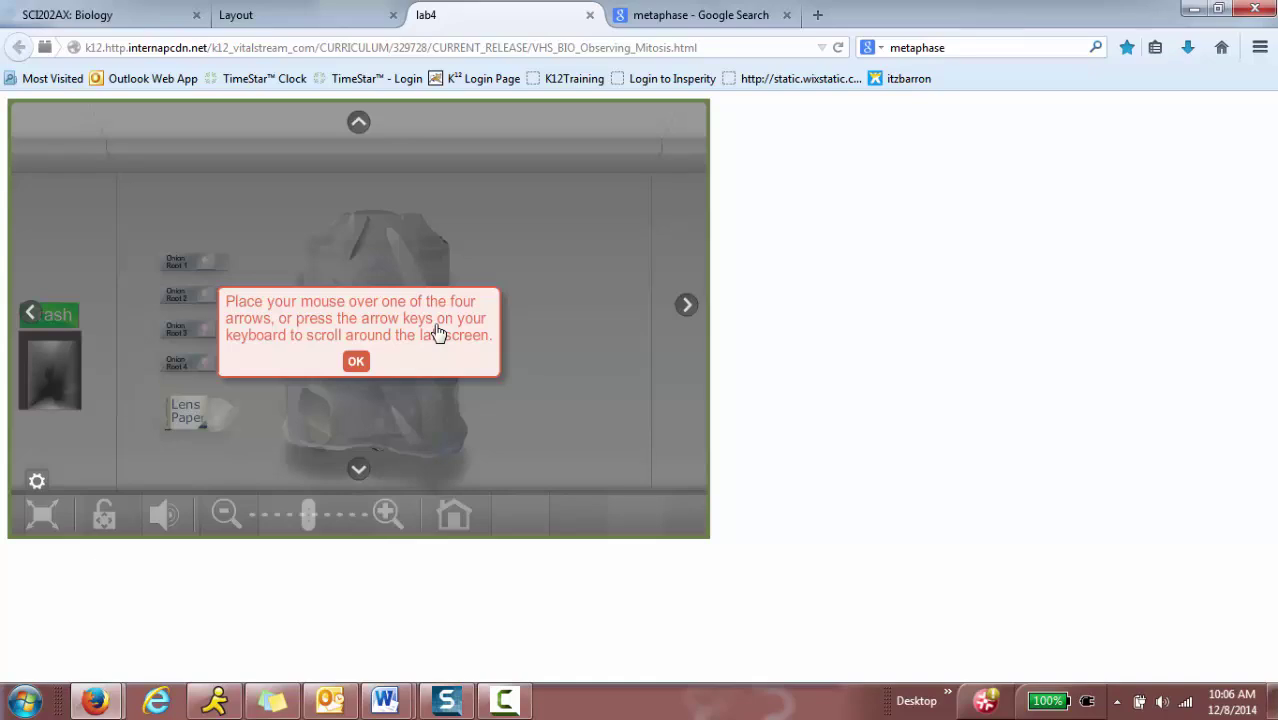
{"action": "left_click", "coordinate": [357, 365]}
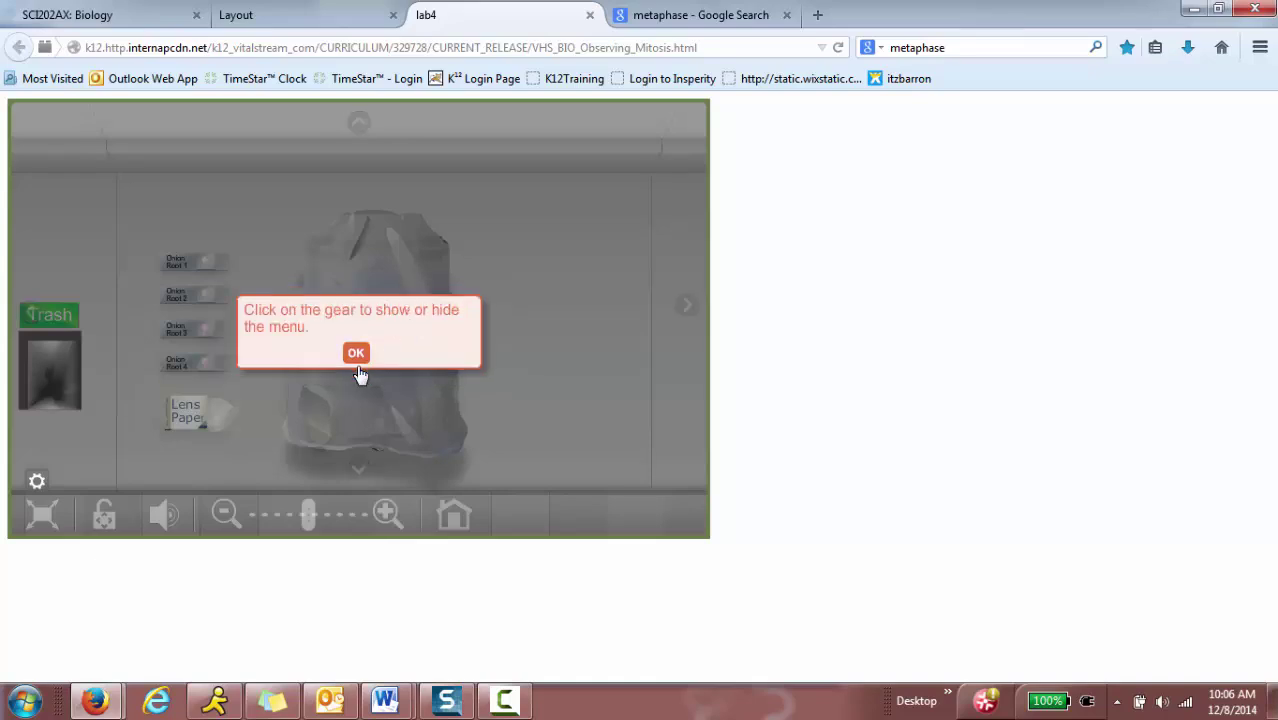
{"action": "left_click", "coordinate": [356, 355]}
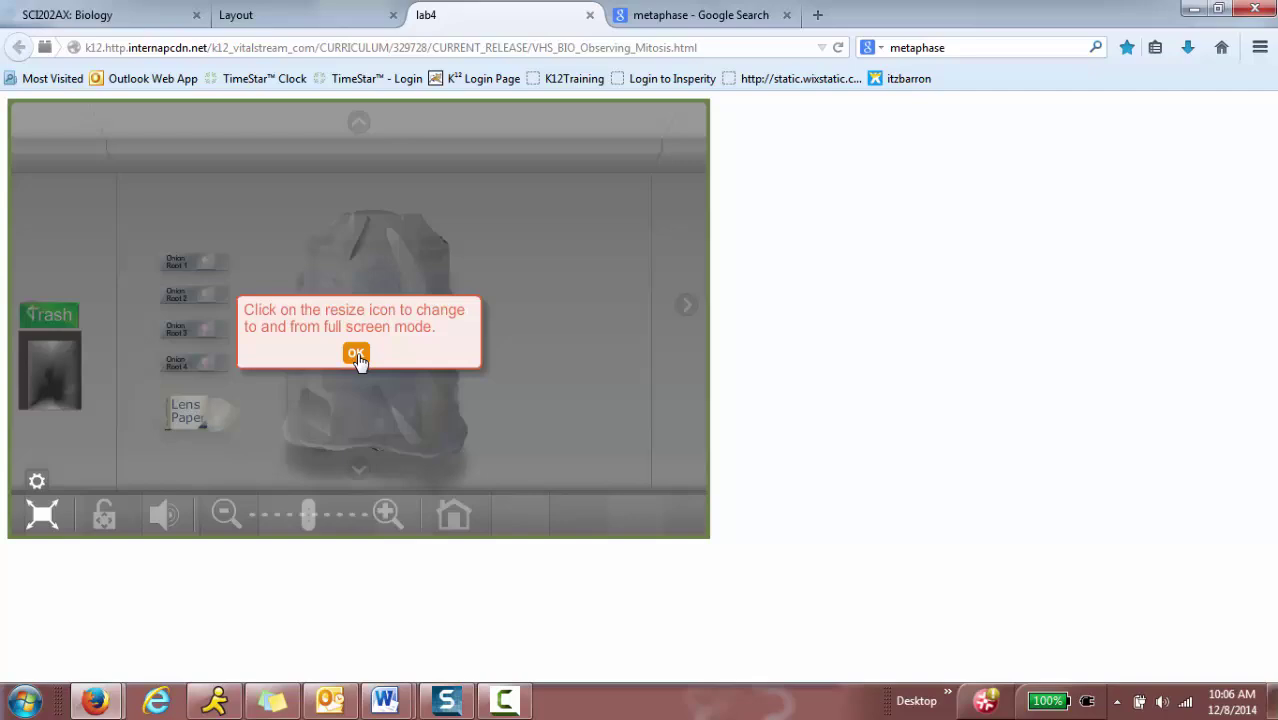
{"action": "left_click", "coordinate": [356, 355]}
{"action": "left_click", "coordinate": [357, 357]}
{"action": "left_click", "coordinate": [357, 358]}
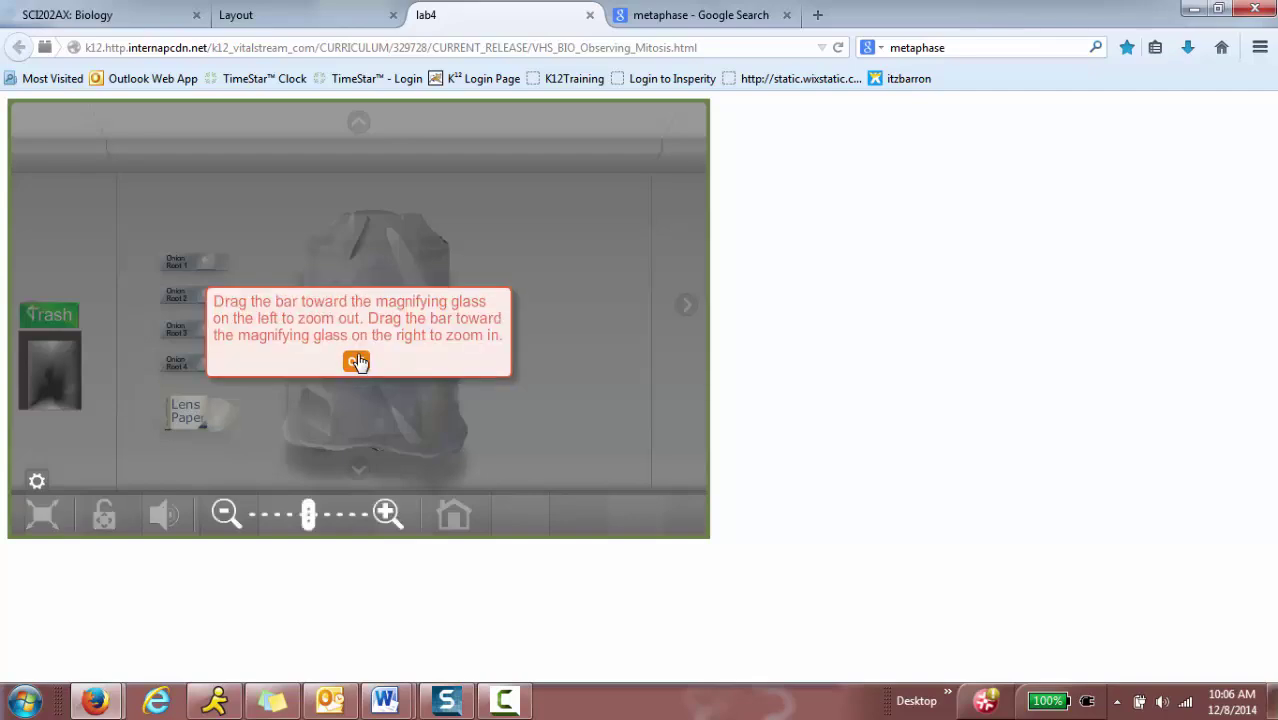
{"action": "left_click", "coordinate": [357, 360]}
{"action": "left_click", "coordinate": [358, 358]}
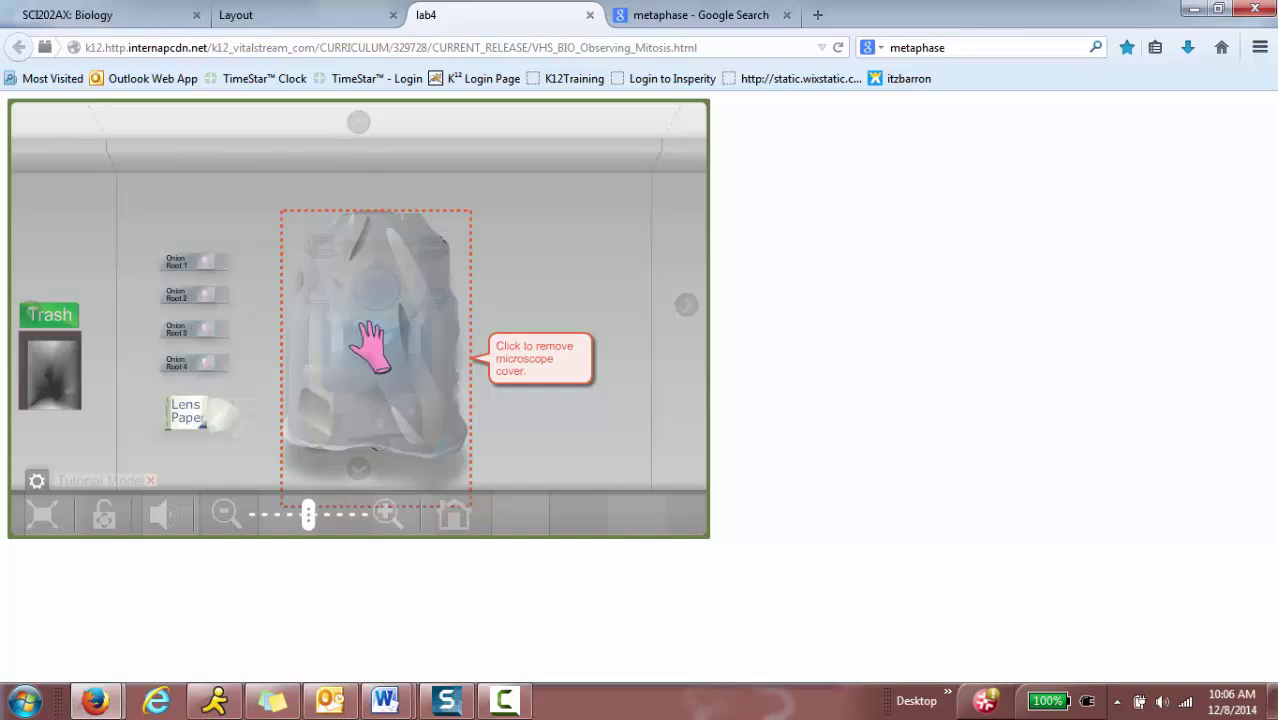
Remove the microscope cover, set it on the bench, and wipe the lens with lens paper
{"action": "left_click", "coordinate": [370, 345]}
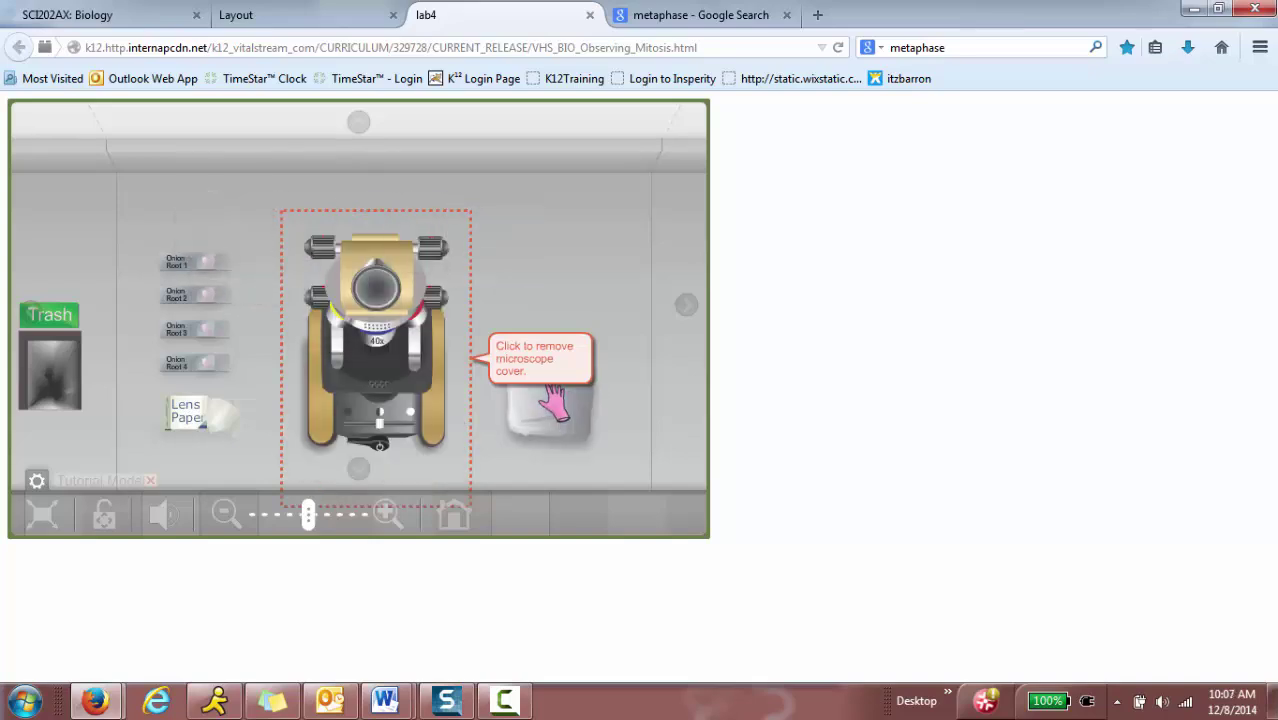
{"action": "left_click", "coordinate": [552, 438]}
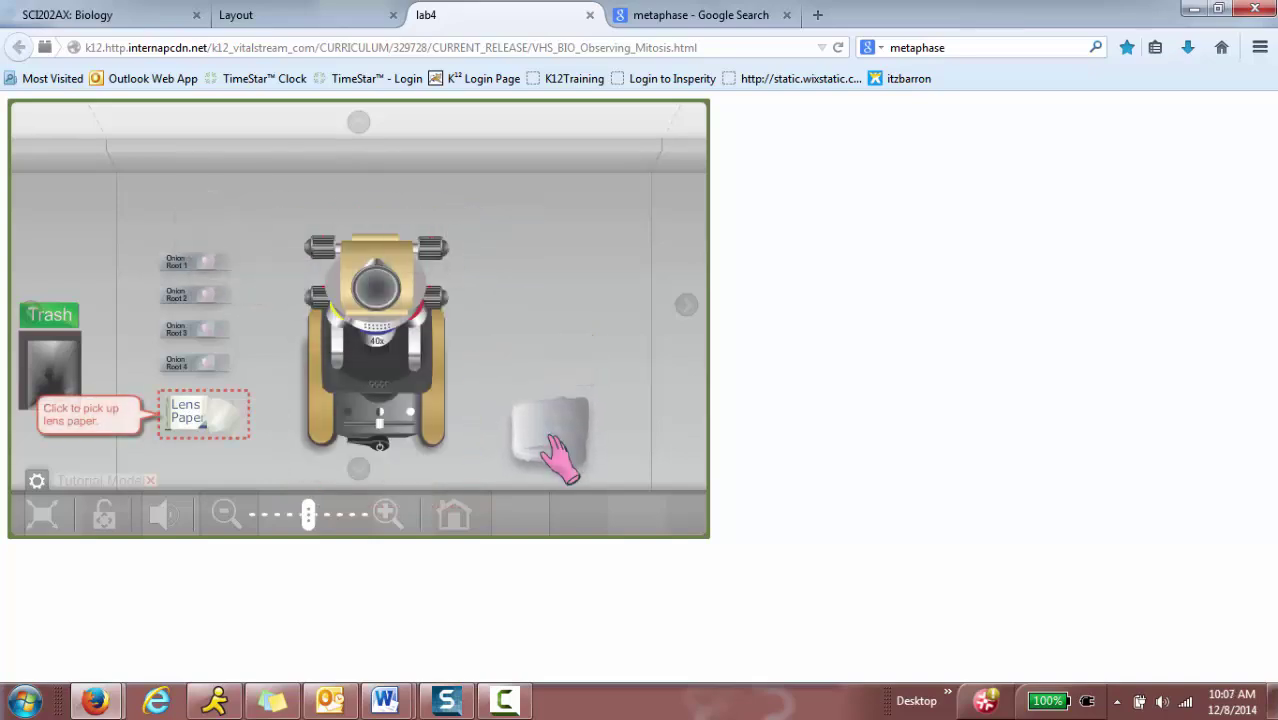
{"action": "left_click", "coordinate": [236, 425]}
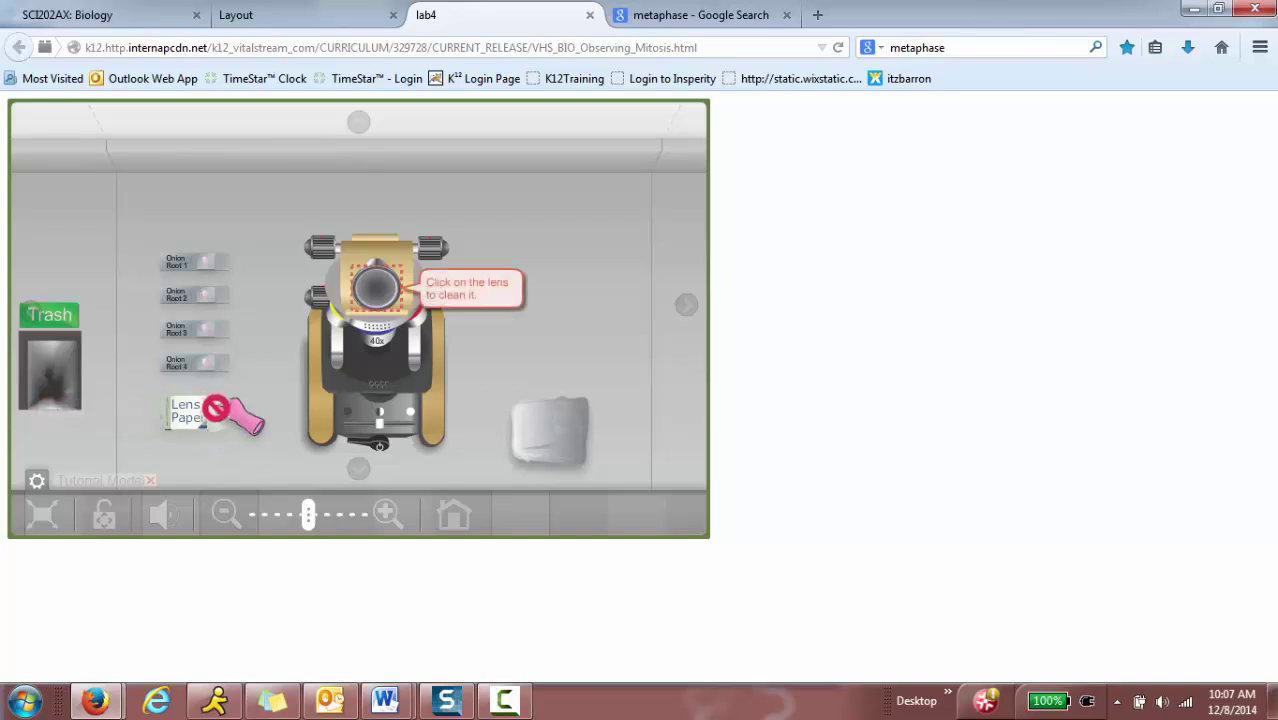
{"action": "left_click", "coordinate": [380, 288]}
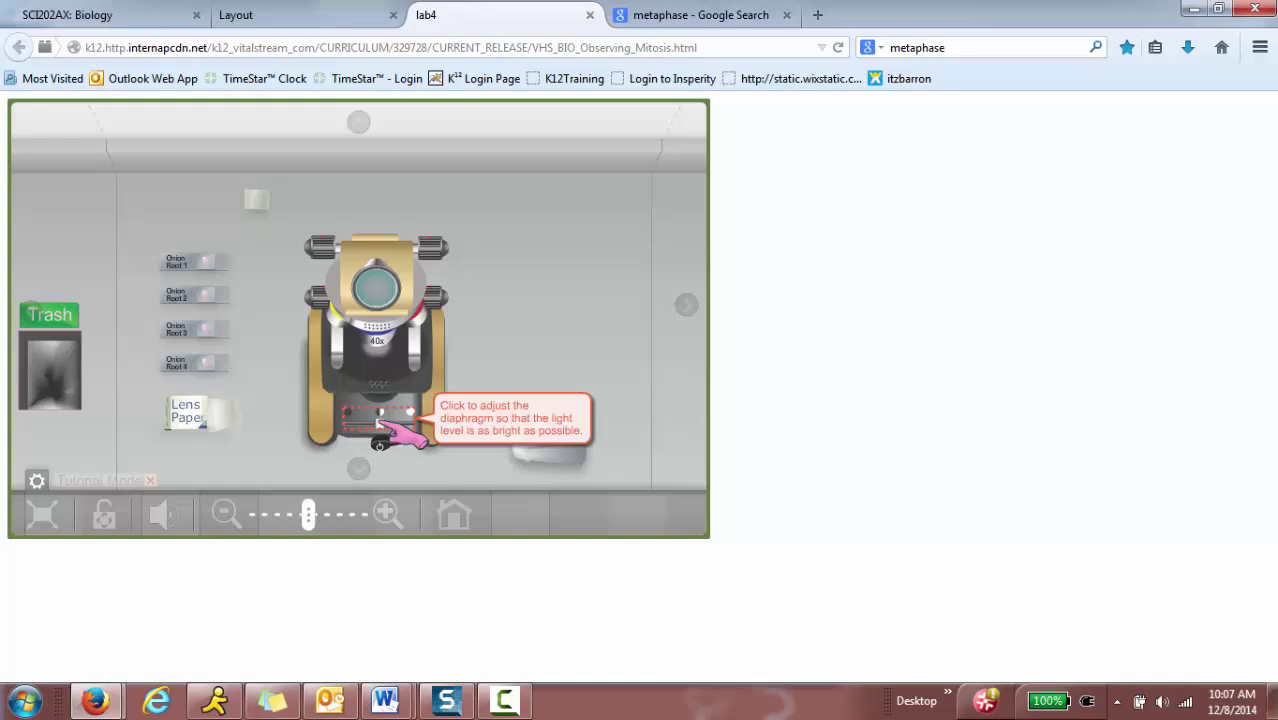
Open the diaphragm fully, switch to 4x, place Onion Root 1 on the stage, and coarse-focus
{"action": "left_click_drag", "start_coordinate": [380, 425], "coordinate": [410, 422]}
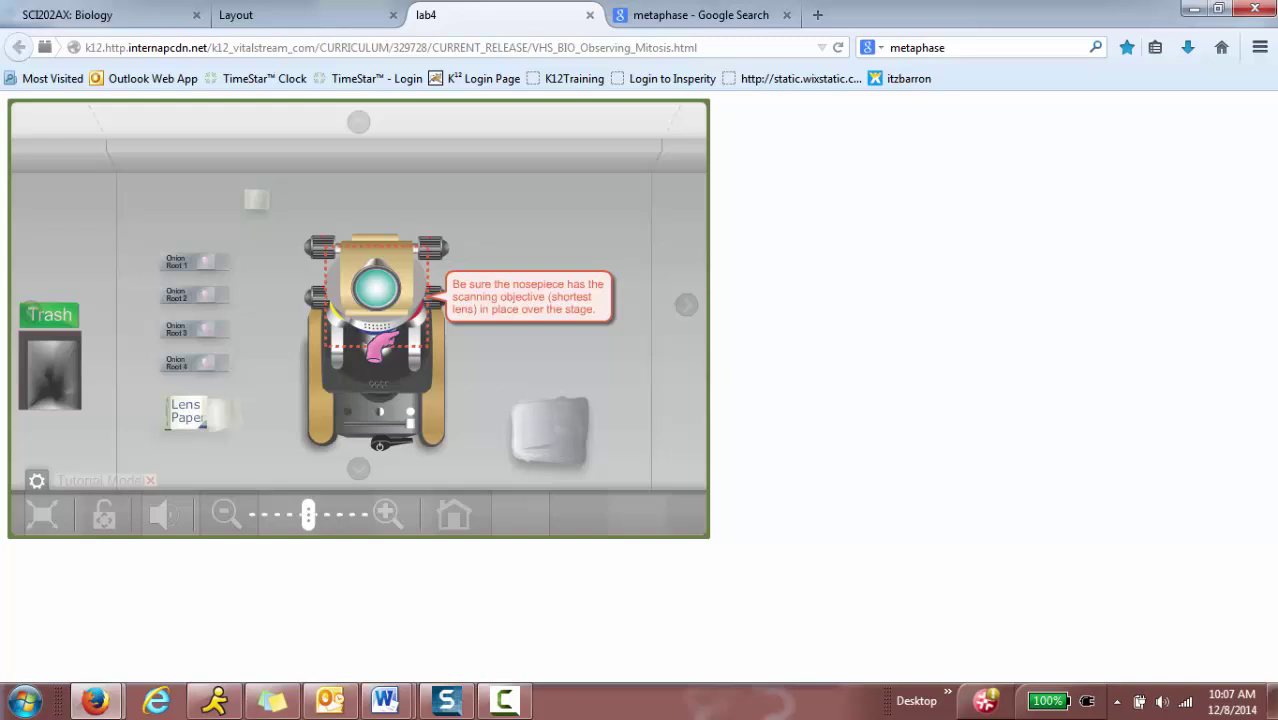
{"action": "left_click", "coordinate": [376, 350]}
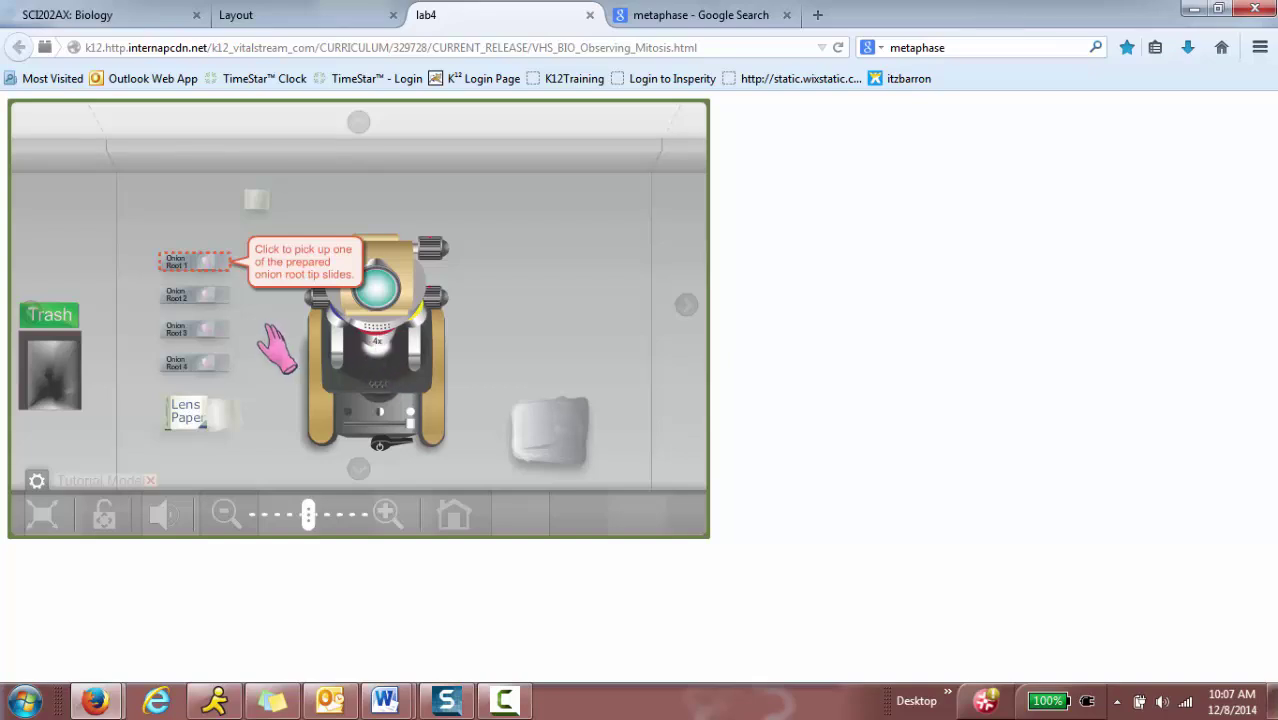
{"action": "left_click", "coordinate": [205, 258]}
{"action": "left_click", "coordinate": [345, 368]}
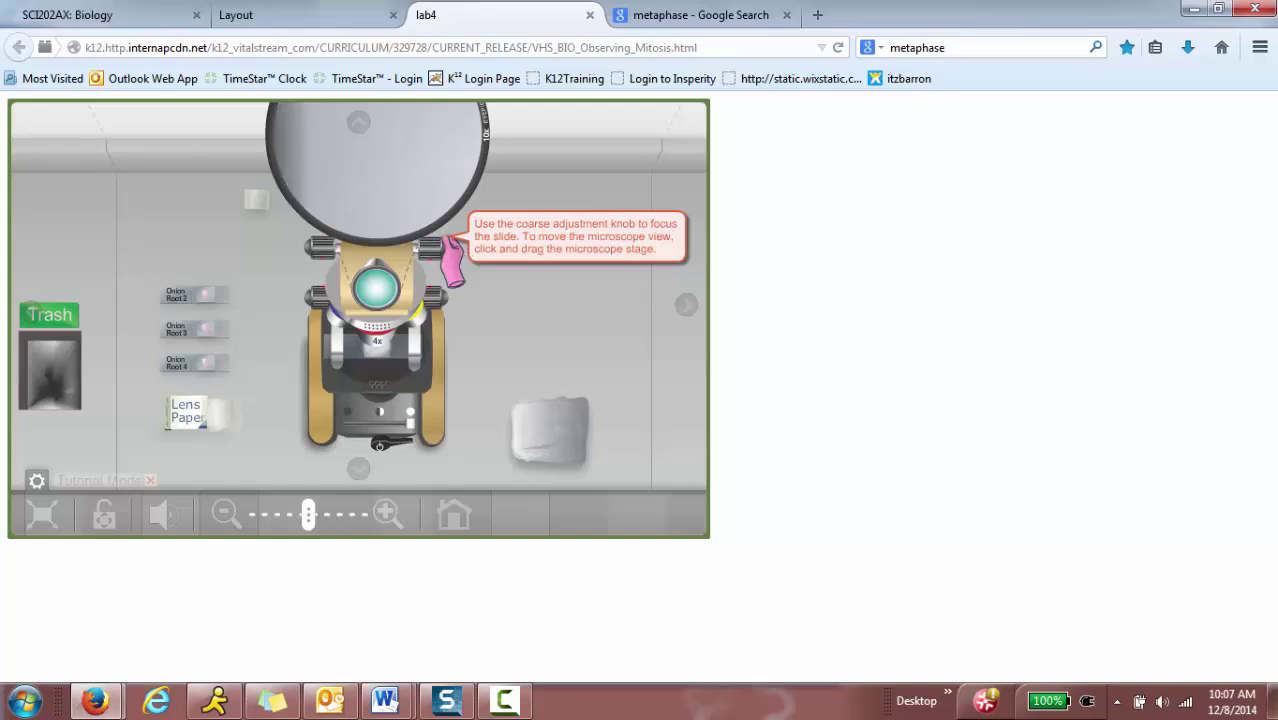
{"action": "left_click", "coordinate": [226, 513]}
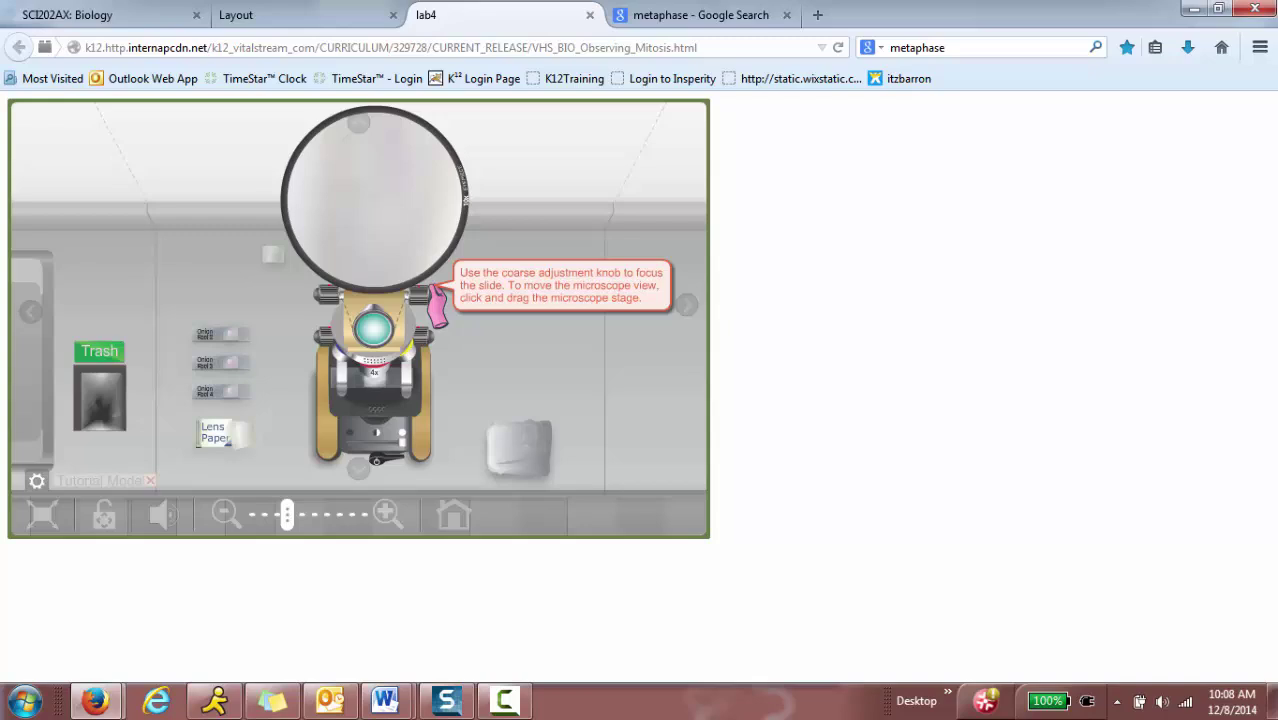
{"action": "left_click_drag", "start_coordinate": [437, 305], "coordinate": [437, 303]}
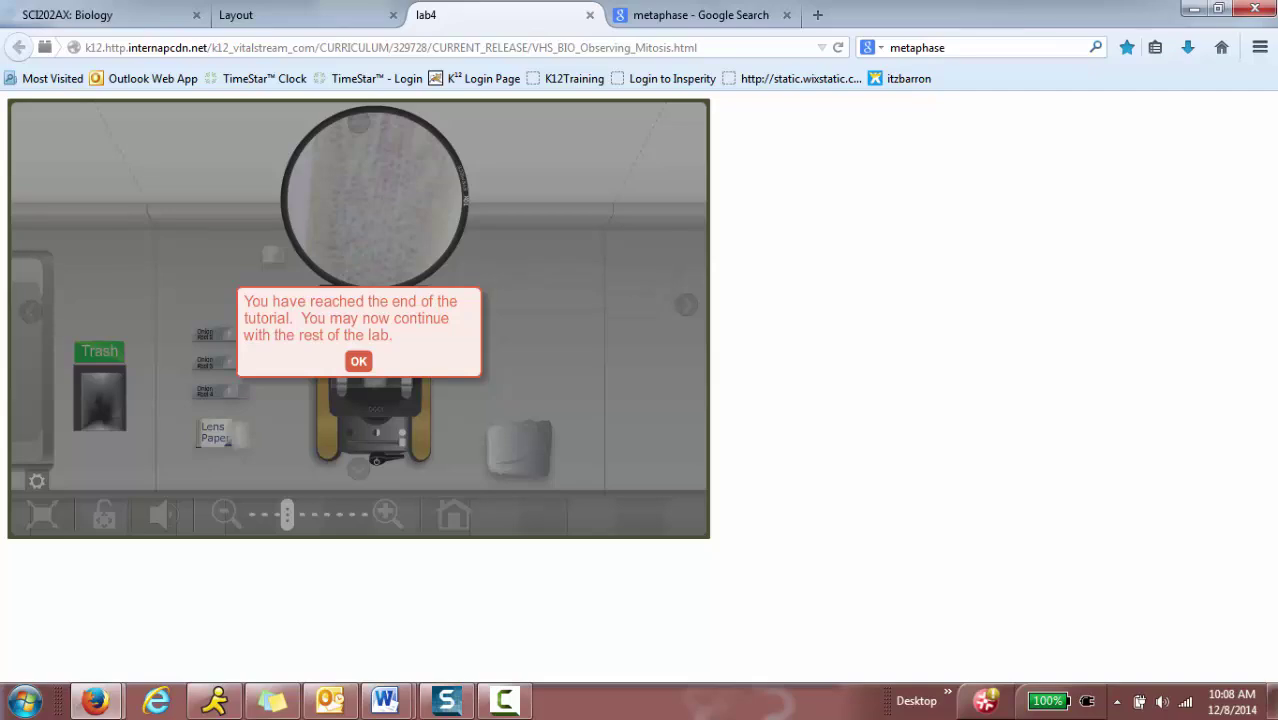
Dismiss the tutorial message, then focus the onion root cells at 10x and at 40x
{"action": "left_click", "coordinate": [359, 363]}
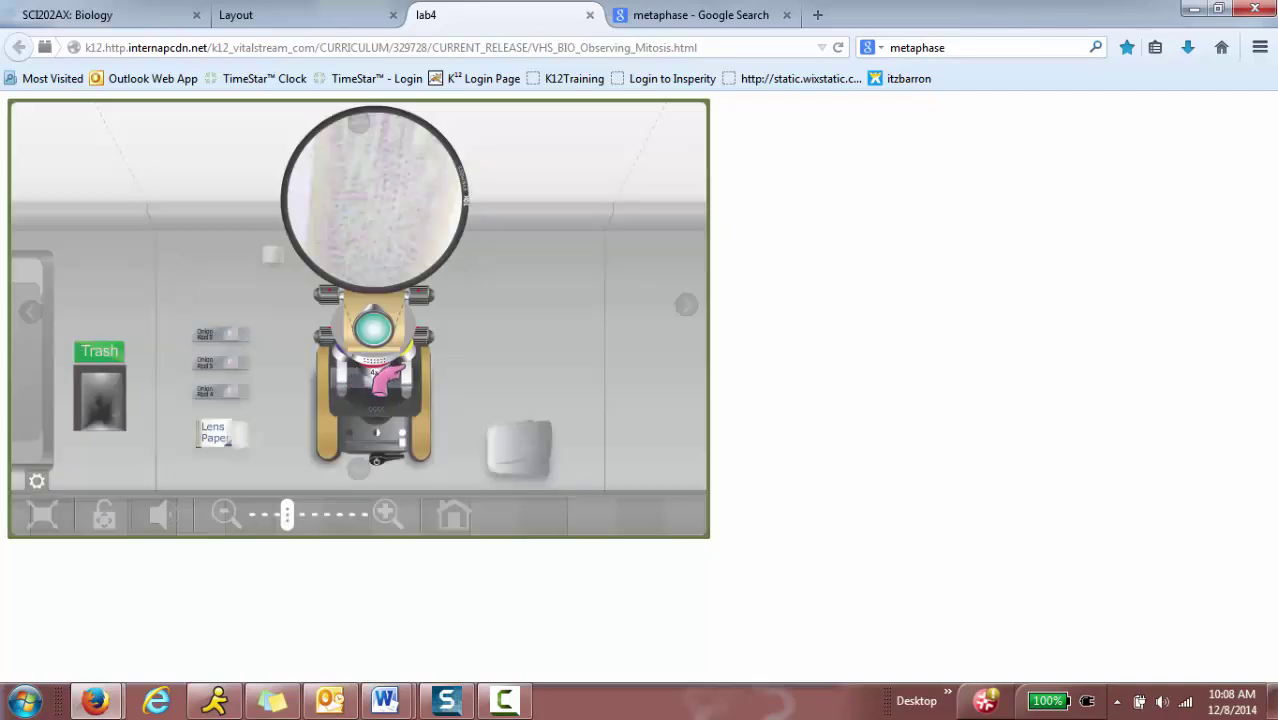
{"action": "left_click", "coordinate": [380, 372]}
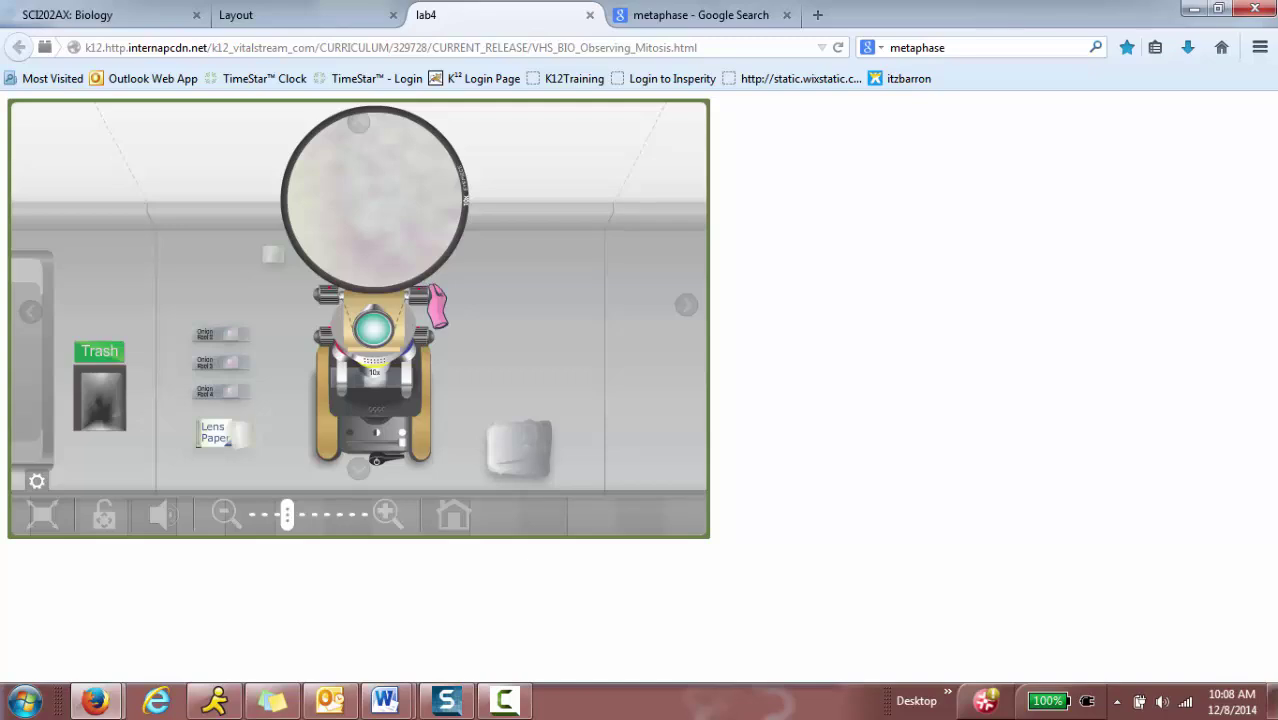
{"action": "left_click", "coordinate": [437, 302]}
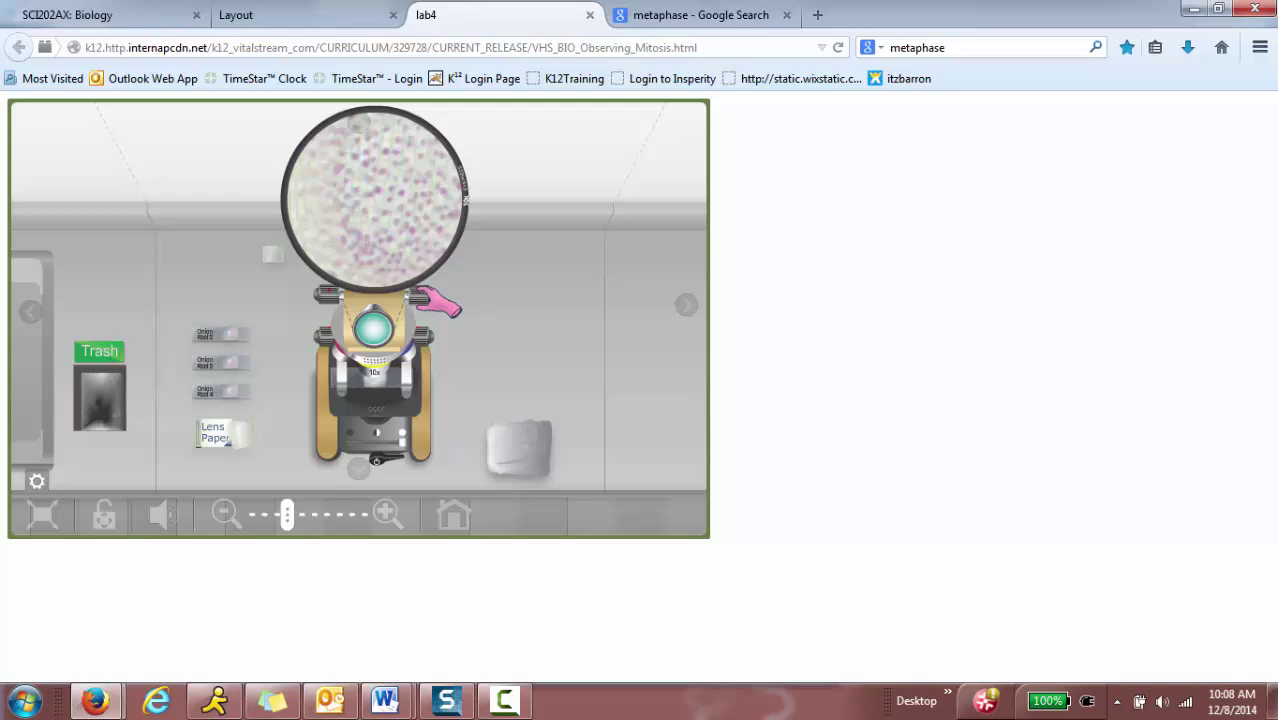
{"action": "left_click", "coordinate": [378, 374]}
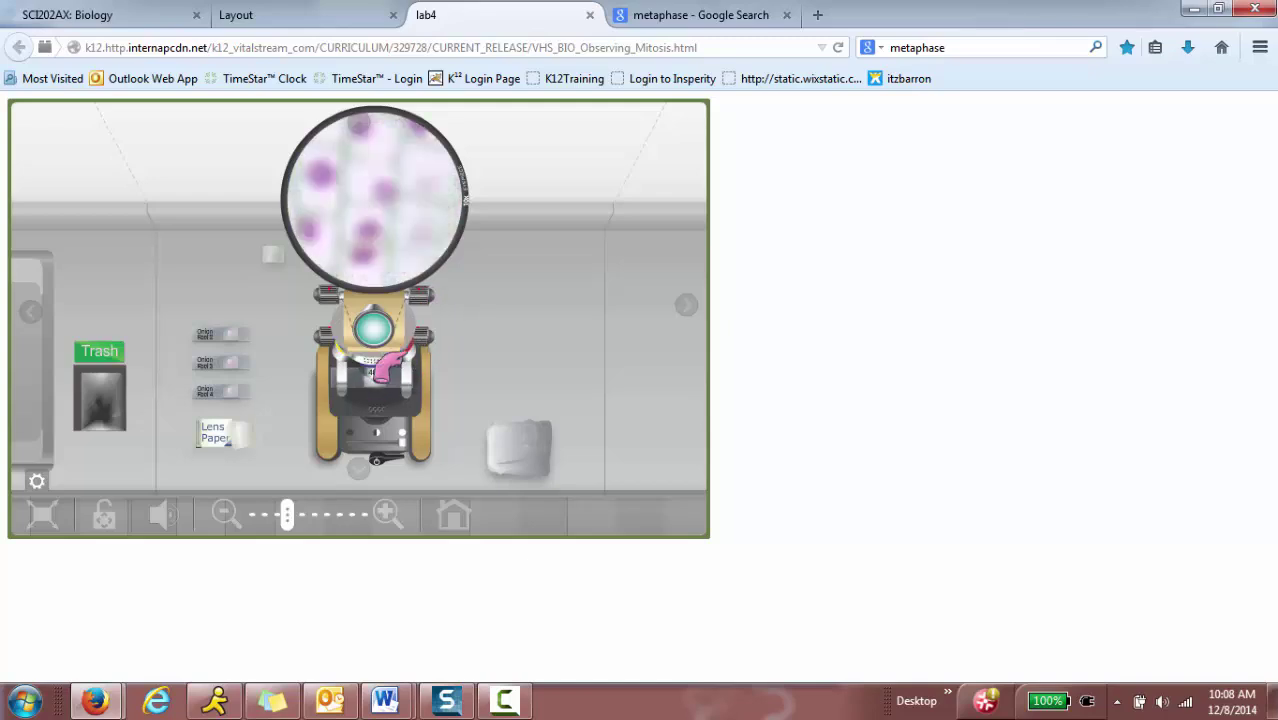
{"action": "left_click", "coordinate": [437, 303]}
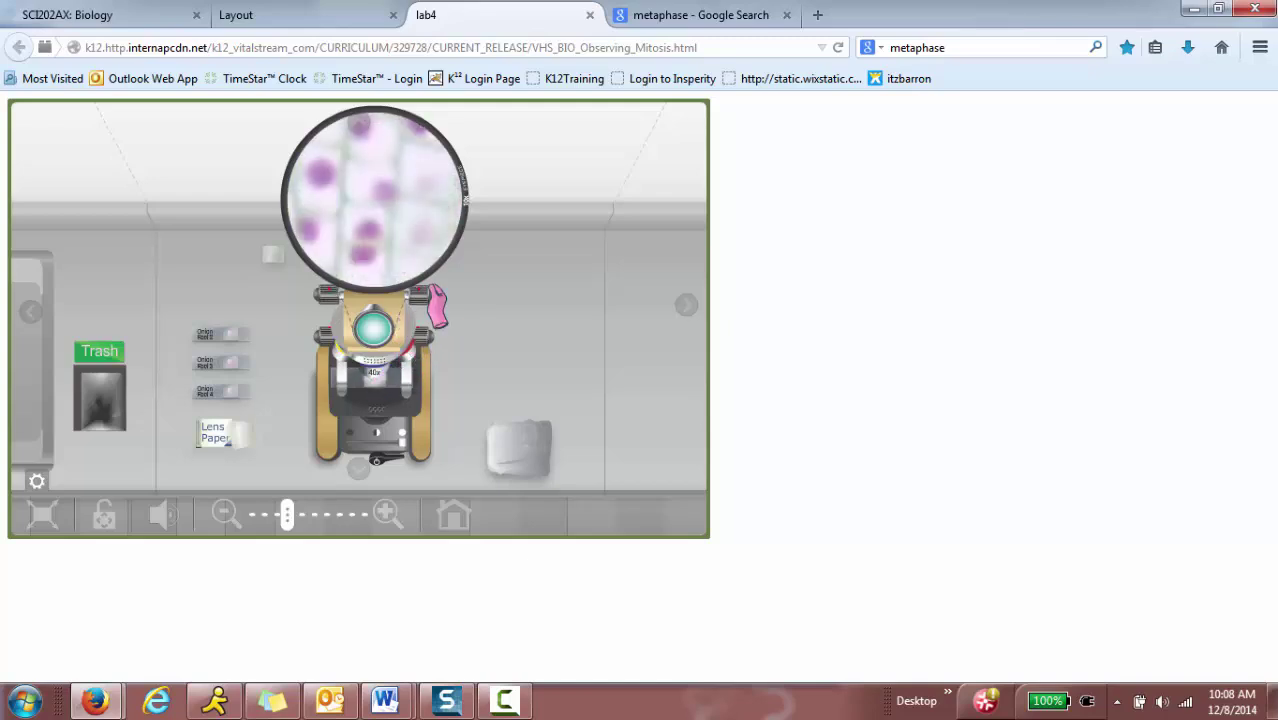
{"action": "left_click", "coordinate": [437, 303]}
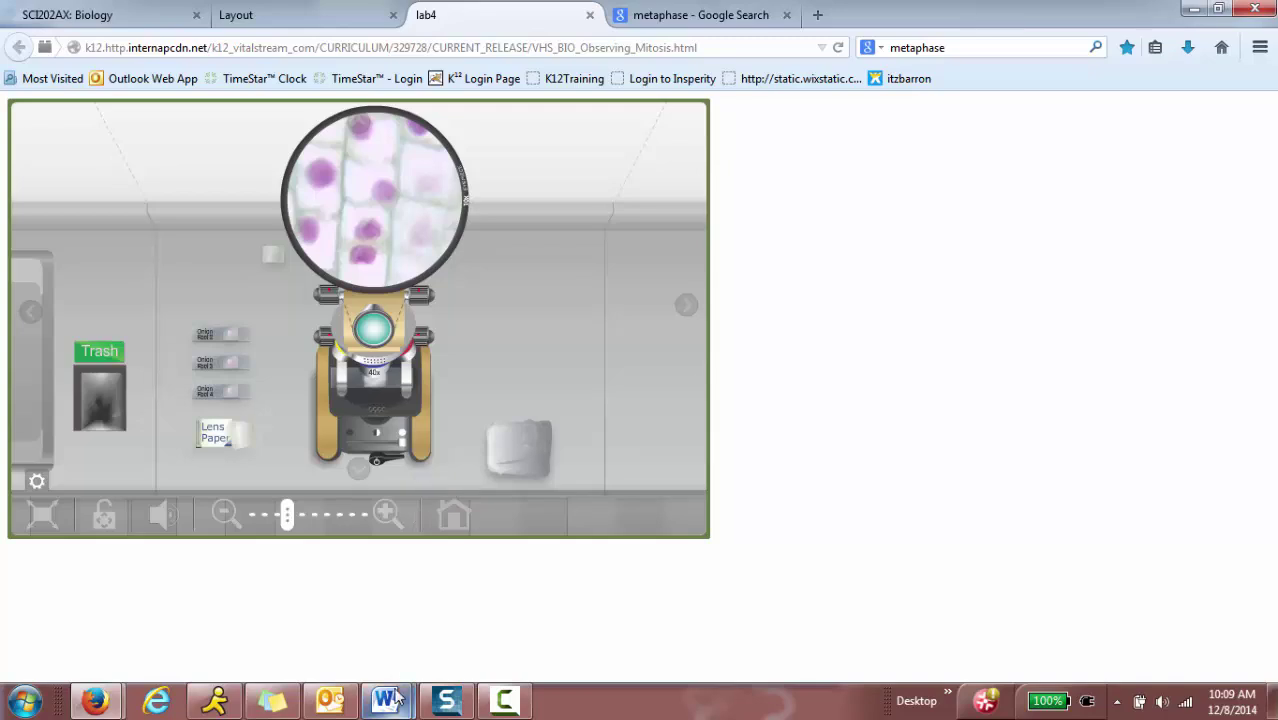
Review the Word lab report's sketch table, placing the cursor under Prophase and after Animal:
{"action": "mouse_move", "coordinate": [397, 697]}
{"action": "left_click", "coordinate": [499, 608]}
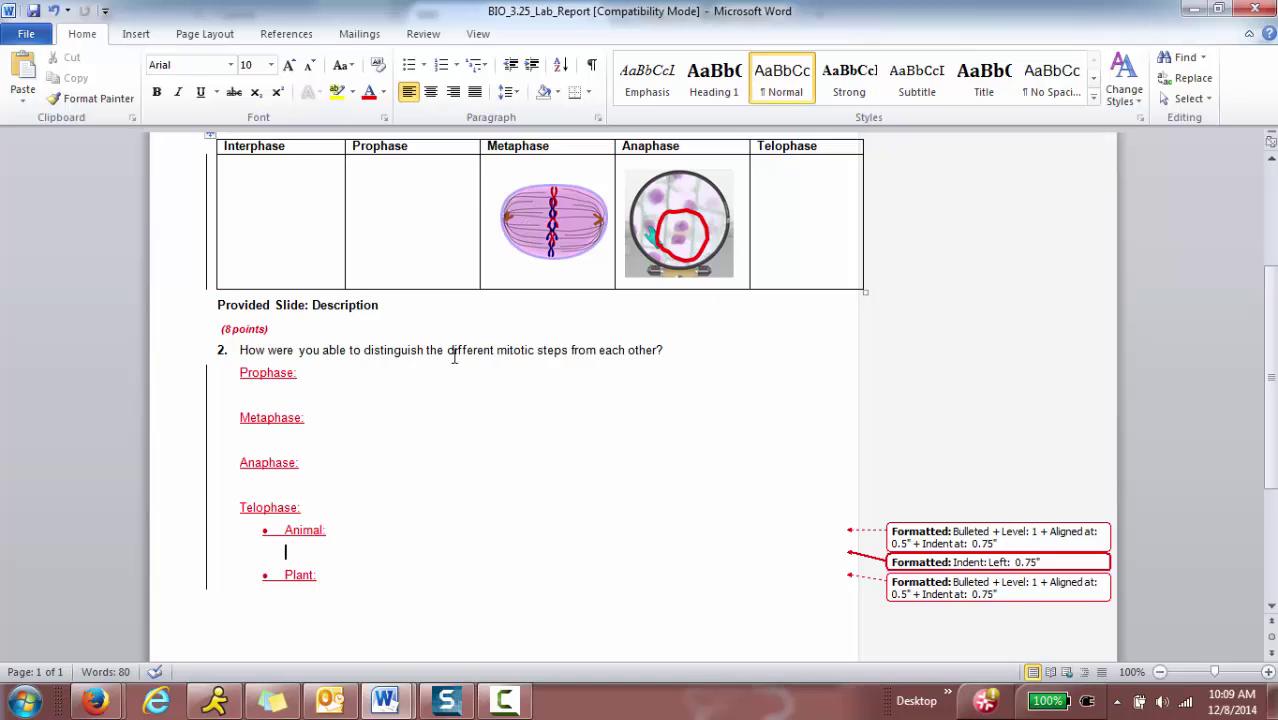
{"action": "scroll", "coordinate": [454, 356], "scroll_direction": "up", "scroll_amount": 1}
{"action": "scroll", "coordinate": [454, 356], "scroll_direction": "up", "scroll_amount": 1}
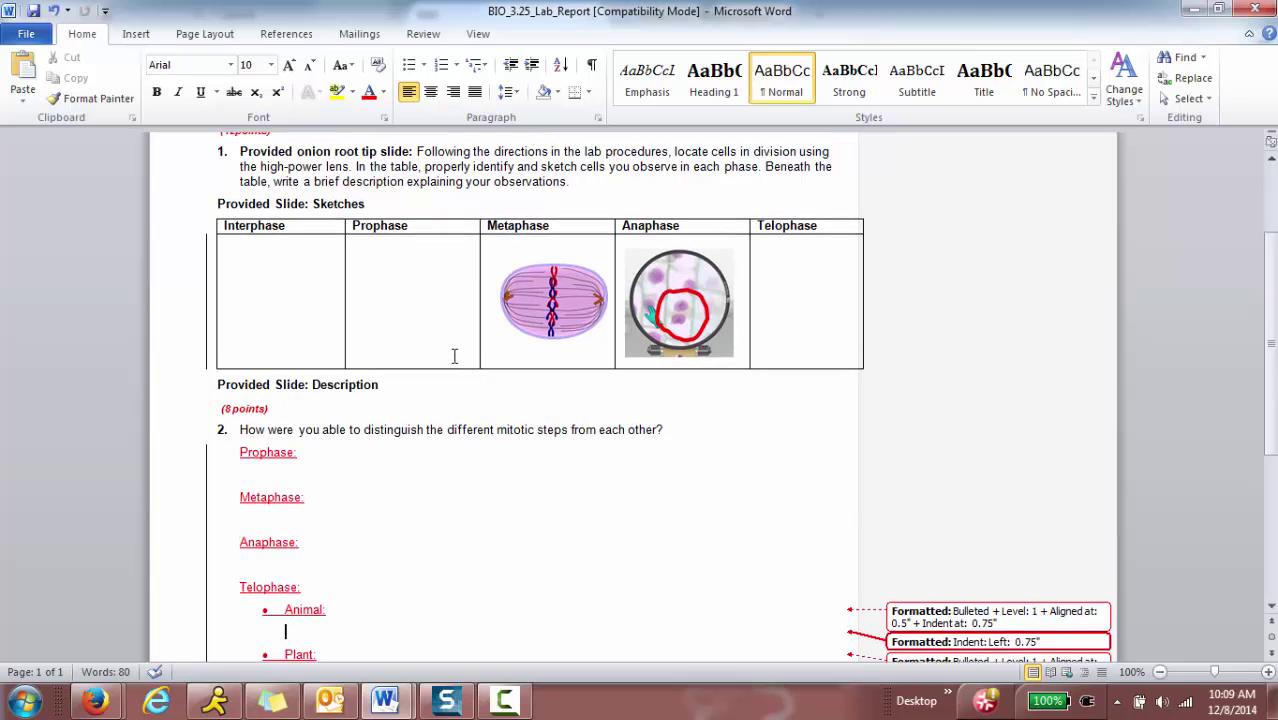
{"action": "scroll", "coordinate": [454, 356], "scroll_direction": "down", "scroll_amount": 1}
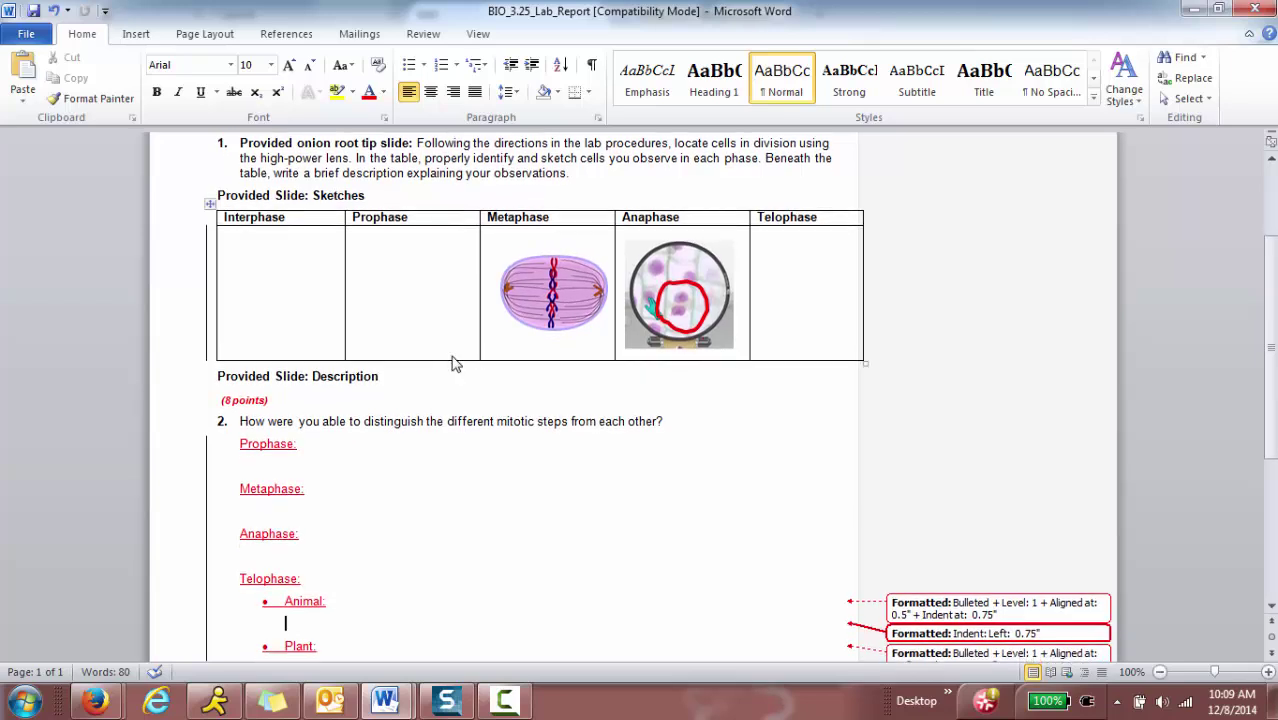
{"action": "scroll", "coordinate": [452, 360], "scroll_direction": "down", "scroll_amount": 1}
{"action": "scroll", "coordinate": [452, 364], "scroll_direction": "up", "scroll_amount": 1}
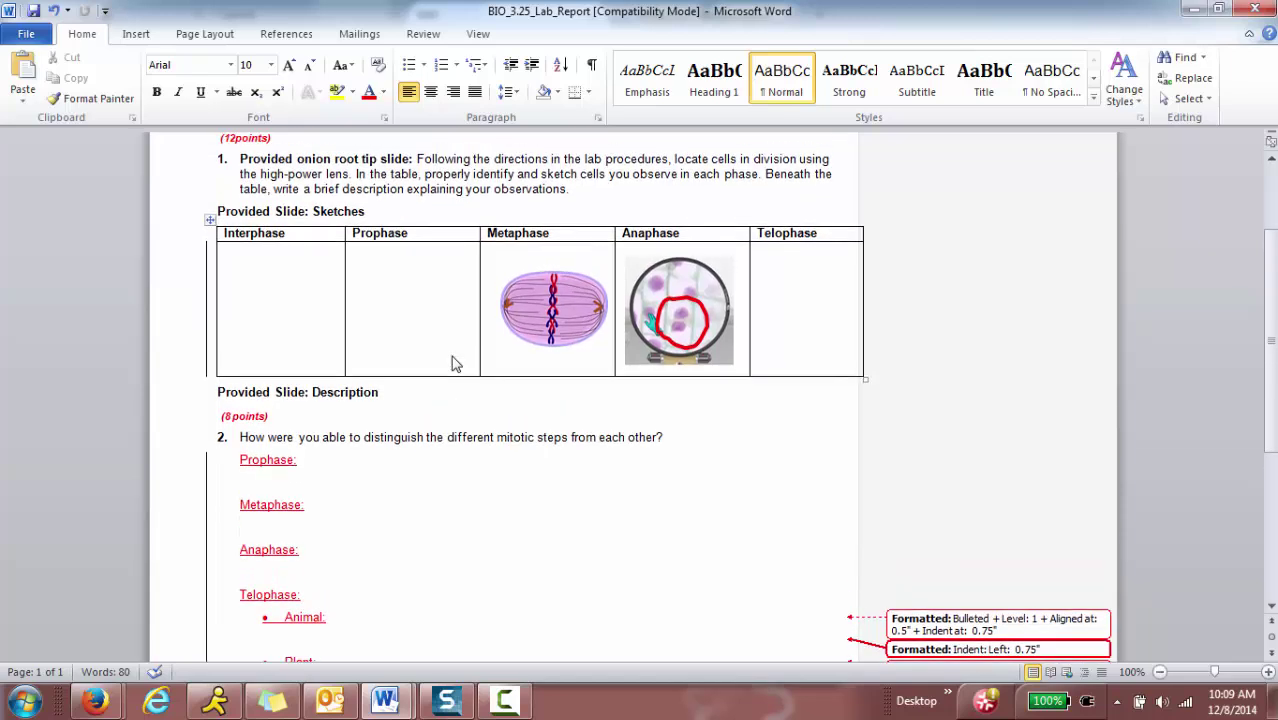
{"action": "scroll", "coordinate": [452, 364], "scroll_direction": "down", "scroll_amount": 2}
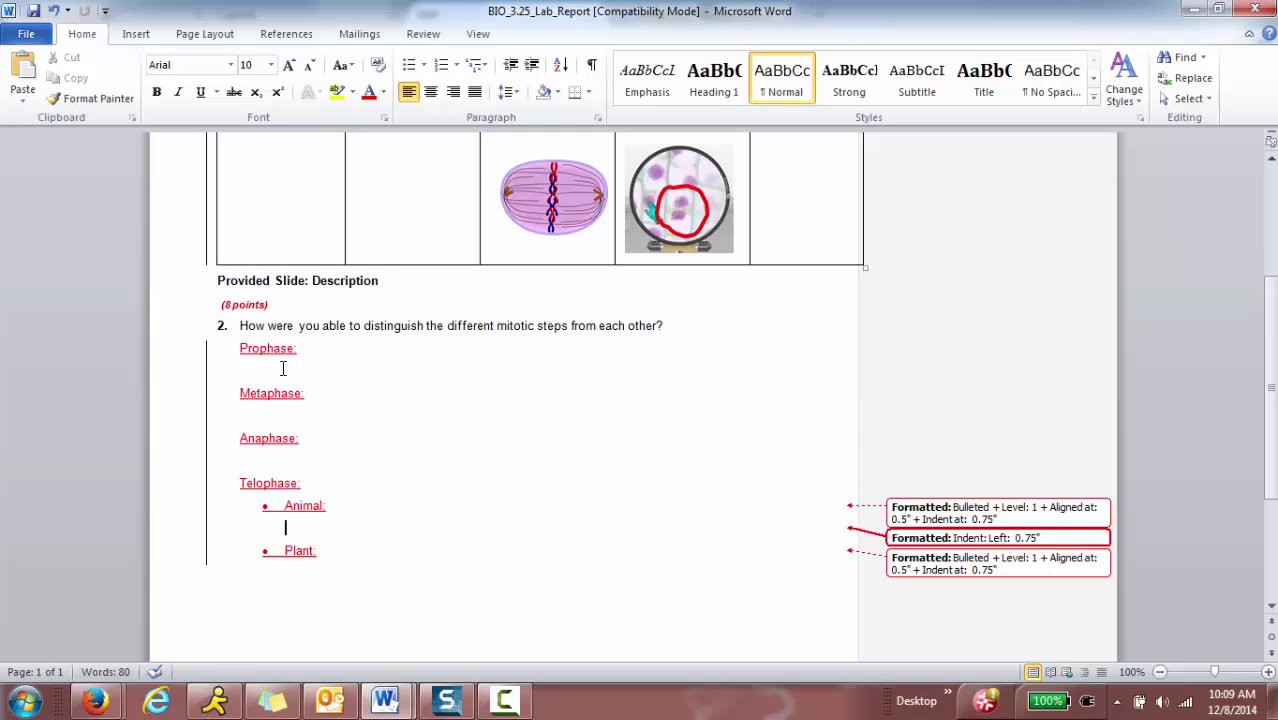
{"action": "left_click", "coordinate": [283, 369]}
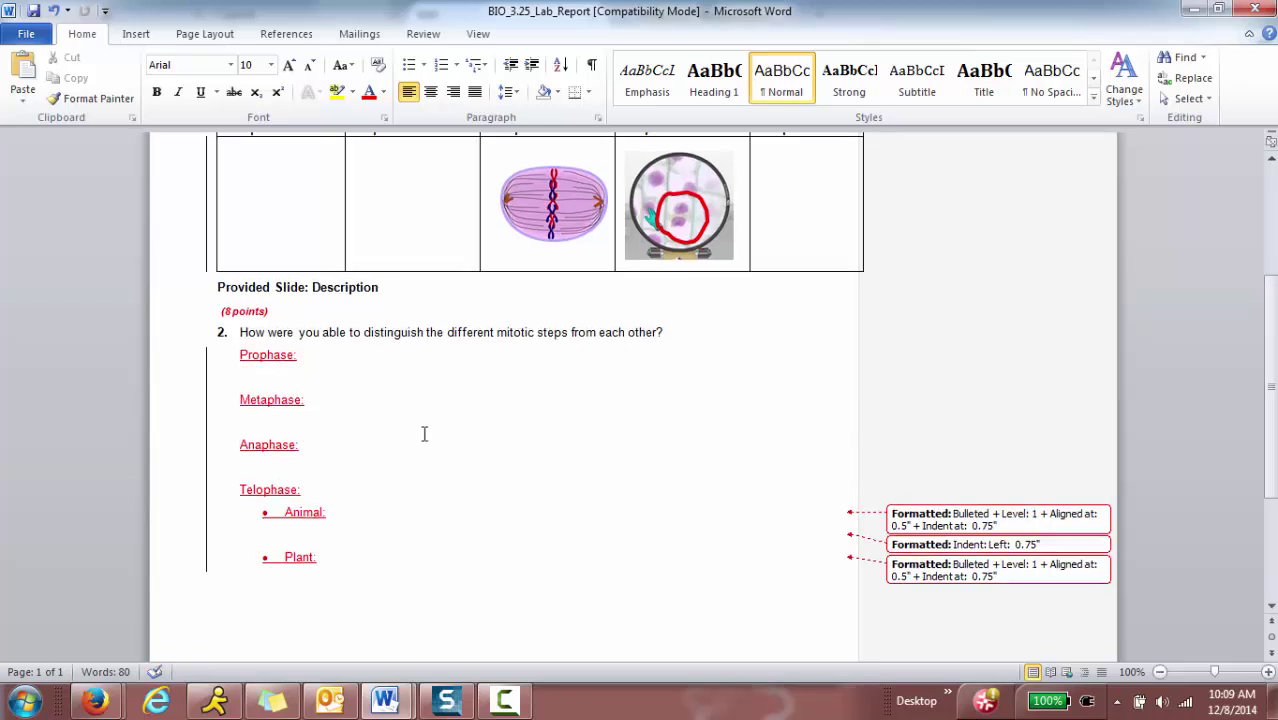
{"action": "scroll", "coordinate": [424, 434], "scroll_direction": "up", "scroll_amount": 2}
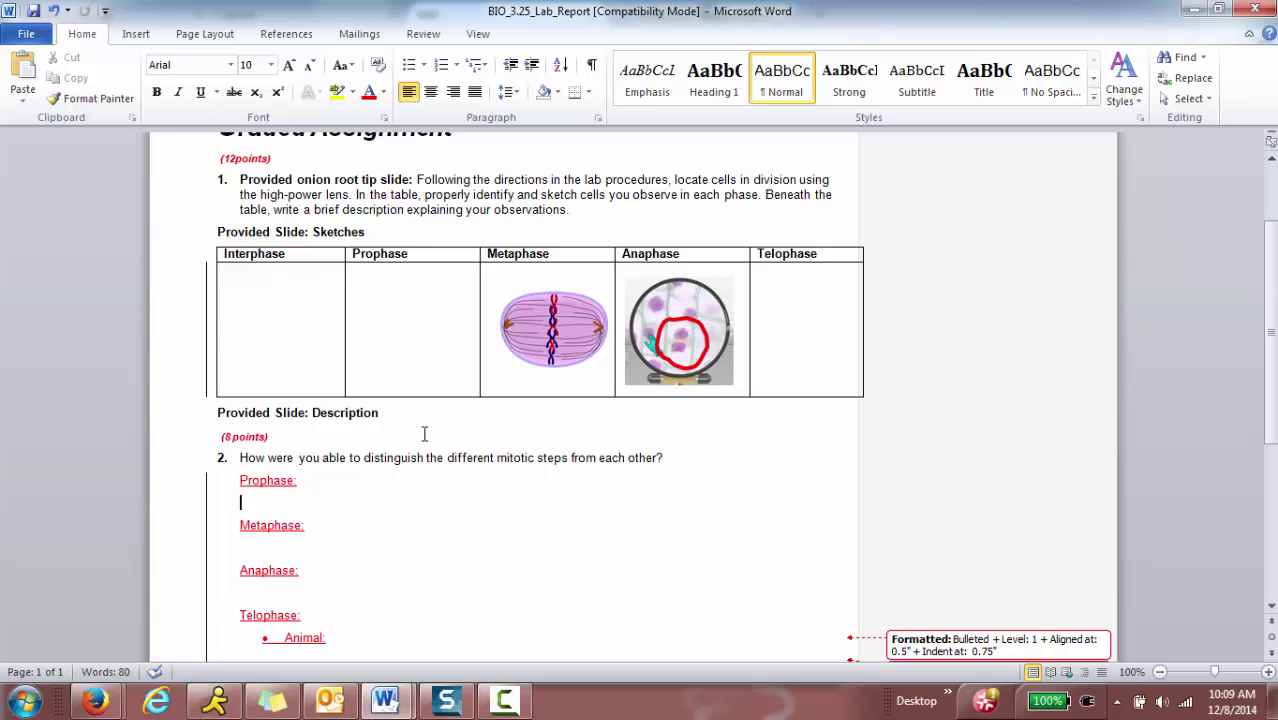
{"action": "scroll", "coordinate": [424, 433], "scroll_direction": "down", "scroll_amount": 2}
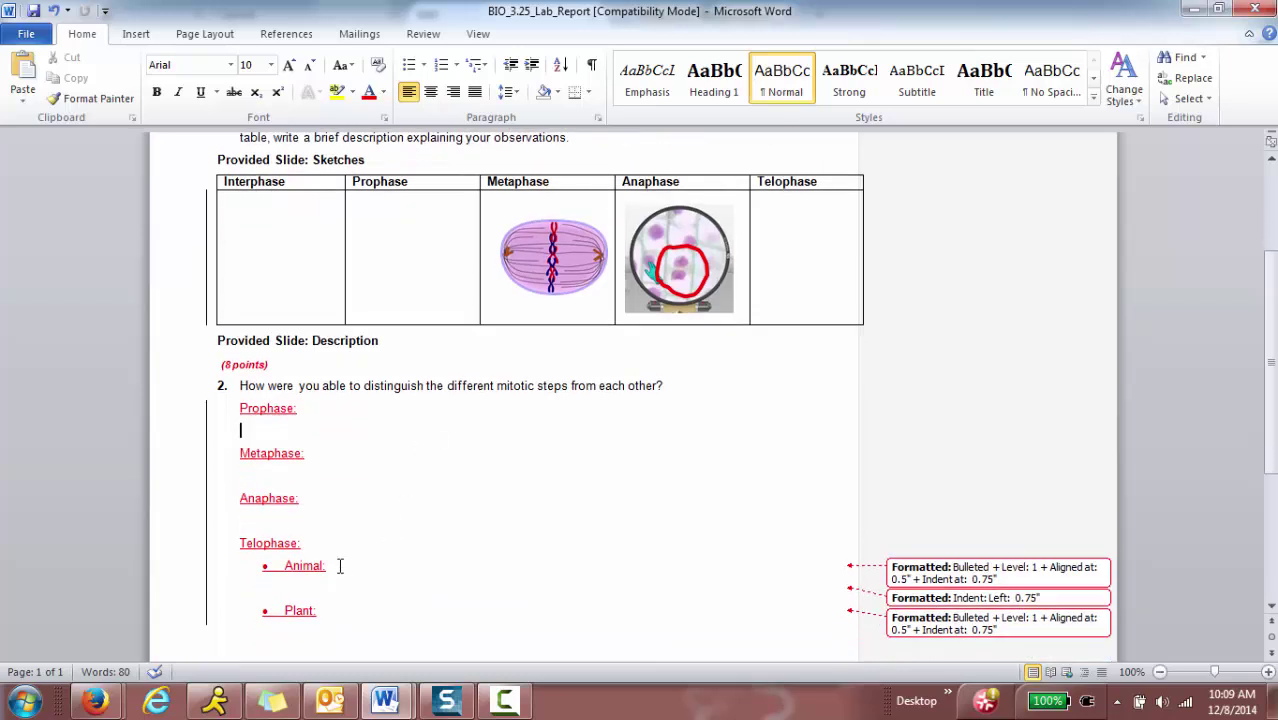
{"action": "left_click", "coordinate": [338, 566]}
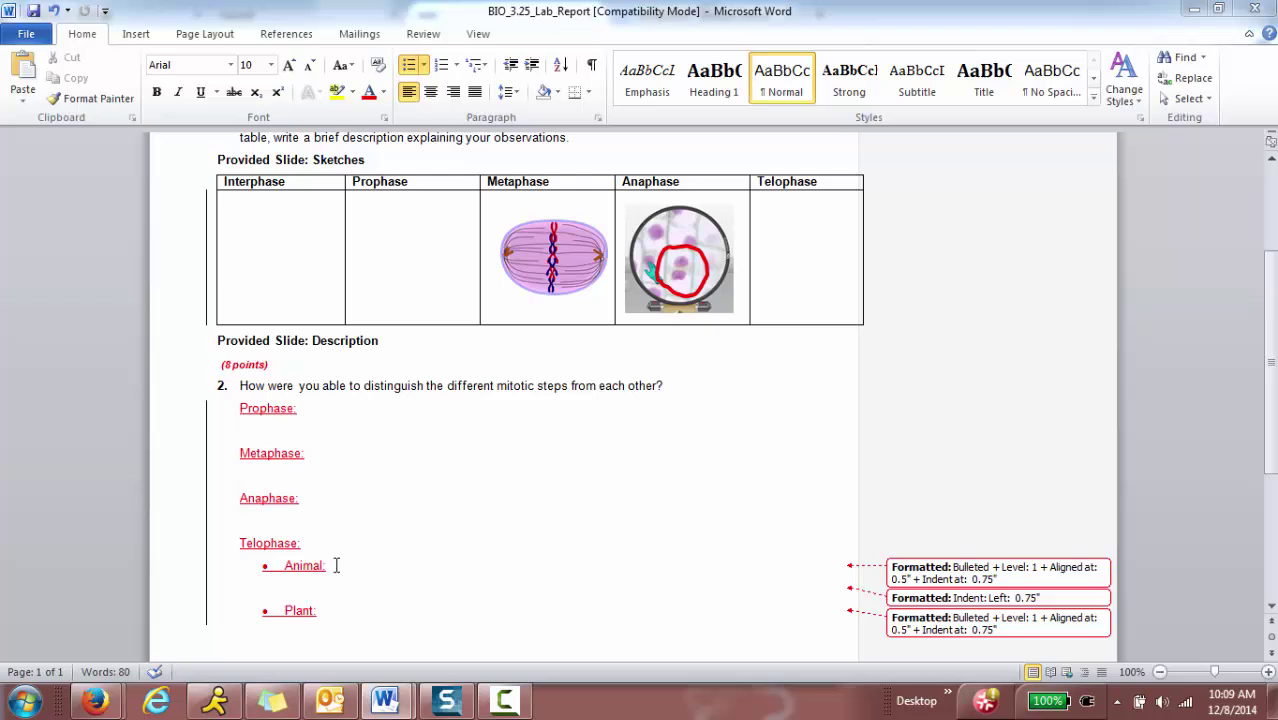
Switch windows from the taskbar back to the microscope lab in Firefox
{"action": "key", "text": "alt+Tab"}
{"action": "key", "text": "alt+Tab"}
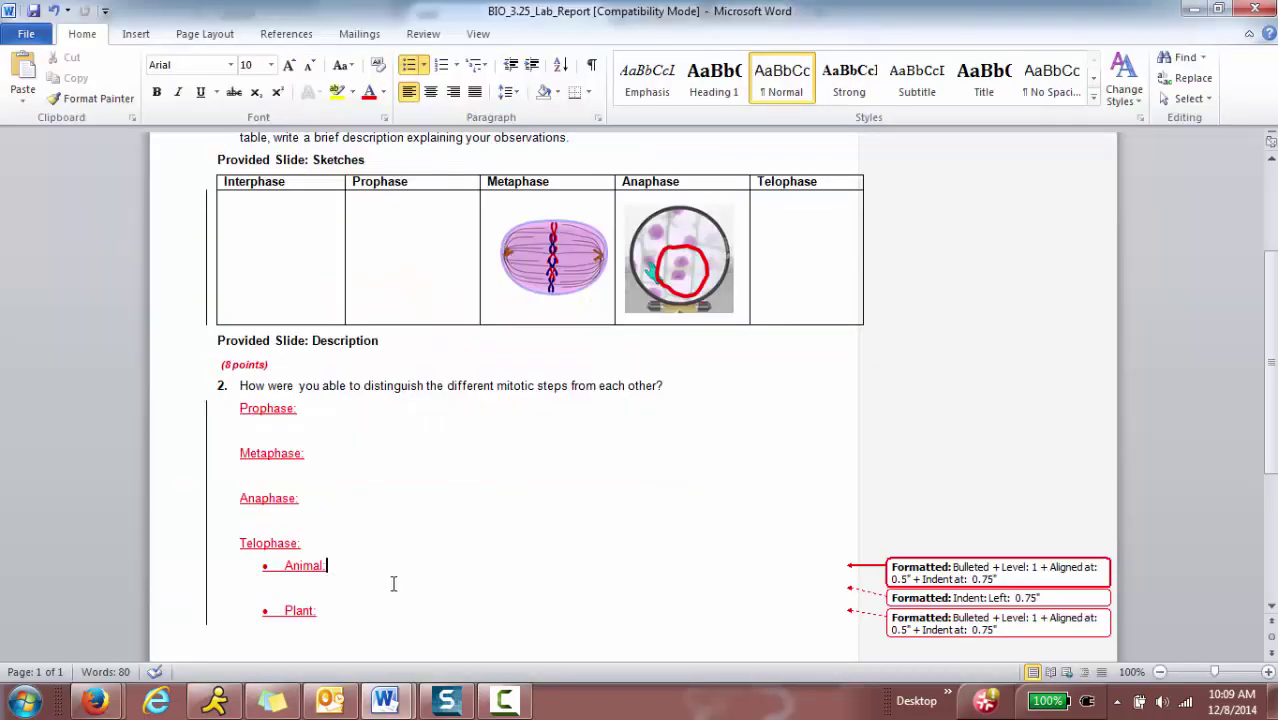
{"action": "left_click", "coordinate": [505, 700]}
{"action": "left_click", "coordinate": [1189, 620]}
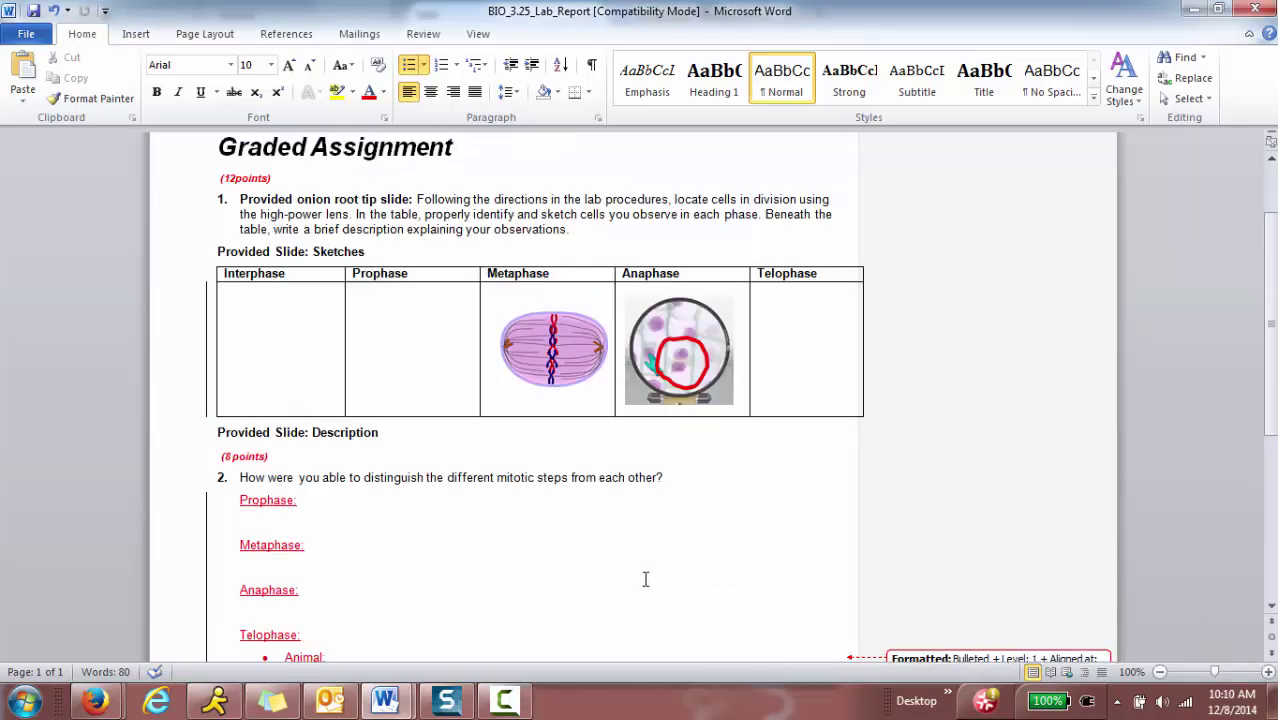
{"action": "scroll", "coordinate": [645, 579], "scroll_direction": "down", "scroll_amount": 2}
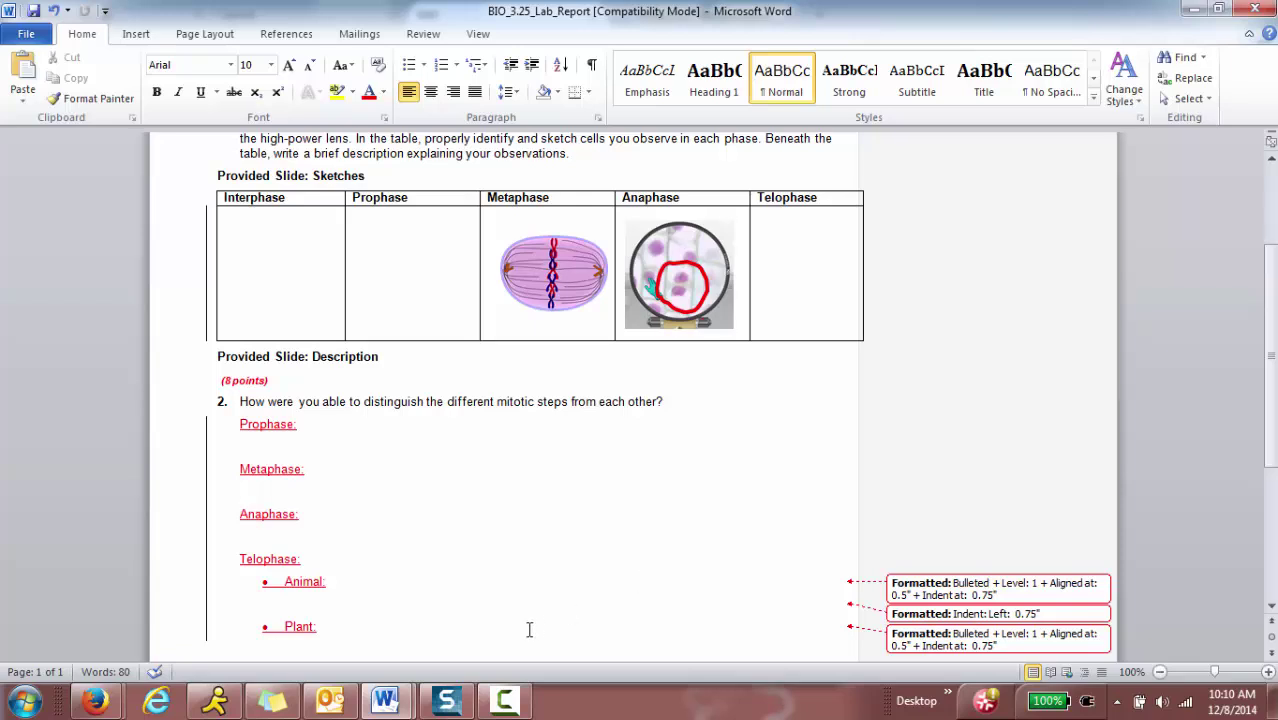
{"action": "left_click", "coordinate": [457, 705]}
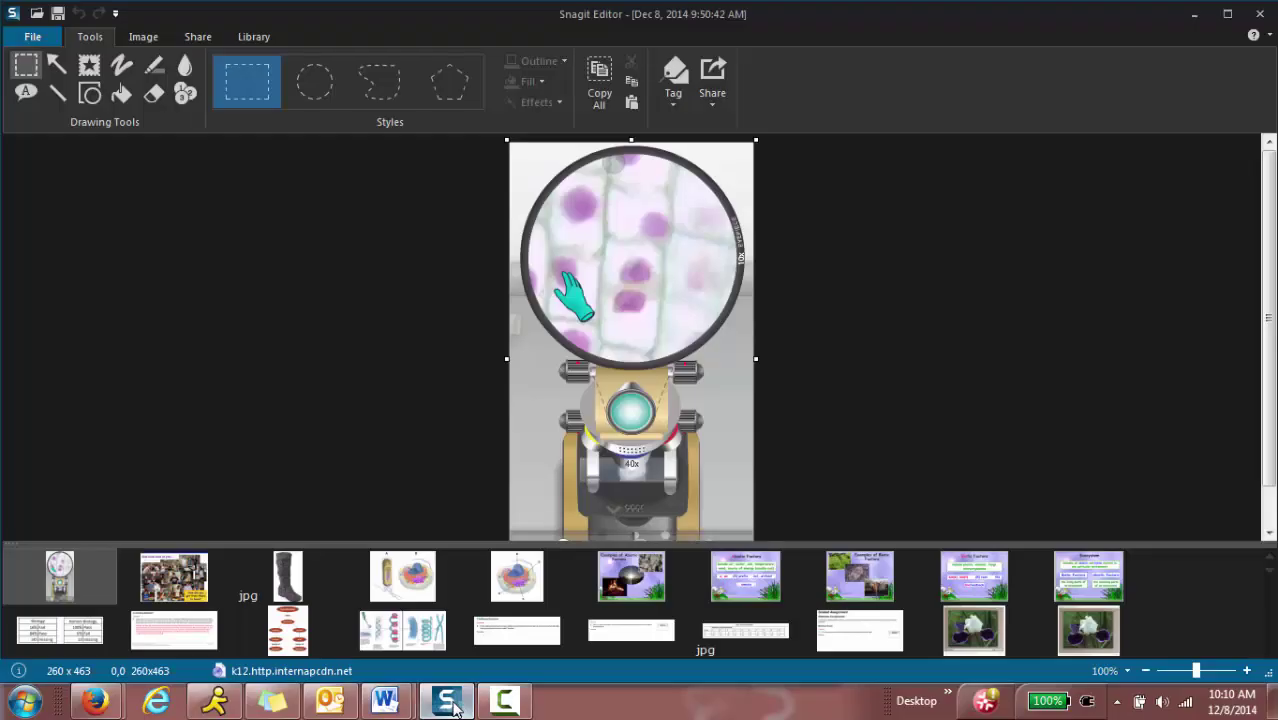
{"action": "left_click", "coordinate": [452, 706]}
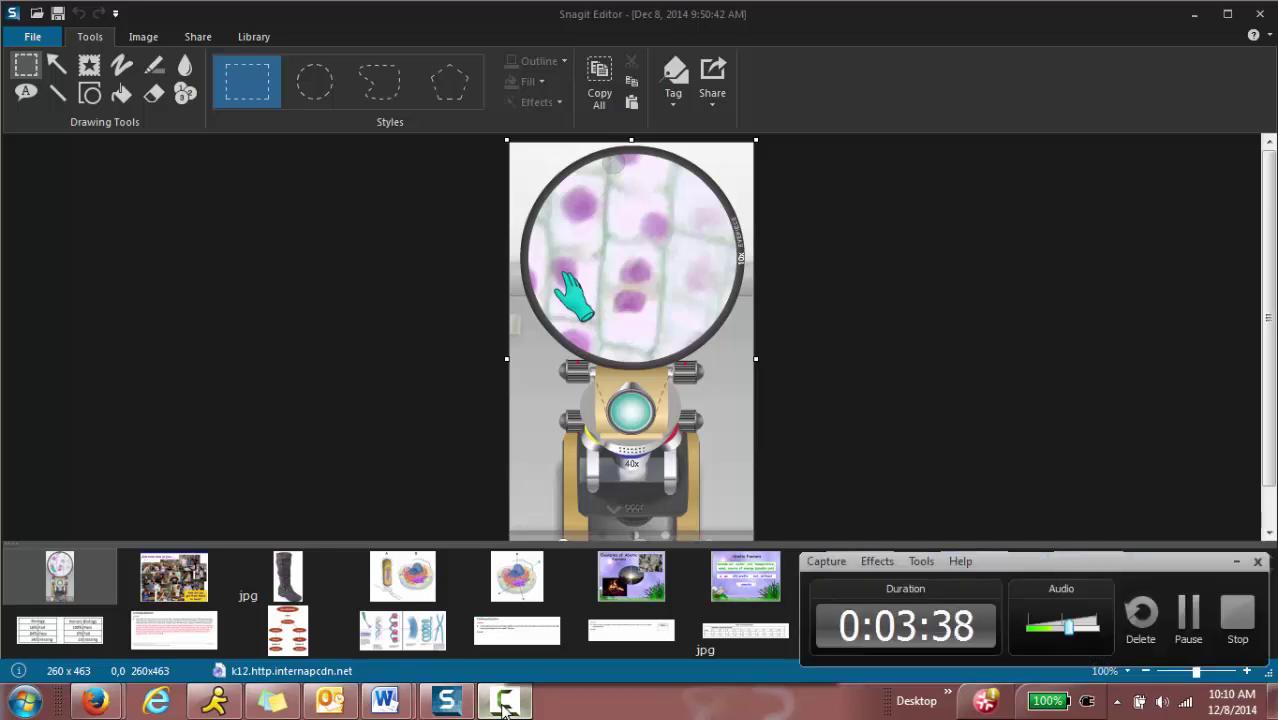
{"action": "left_click", "coordinate": [1188, 618]}
{"action": "left_click", "coordinate": [1188, 618]}
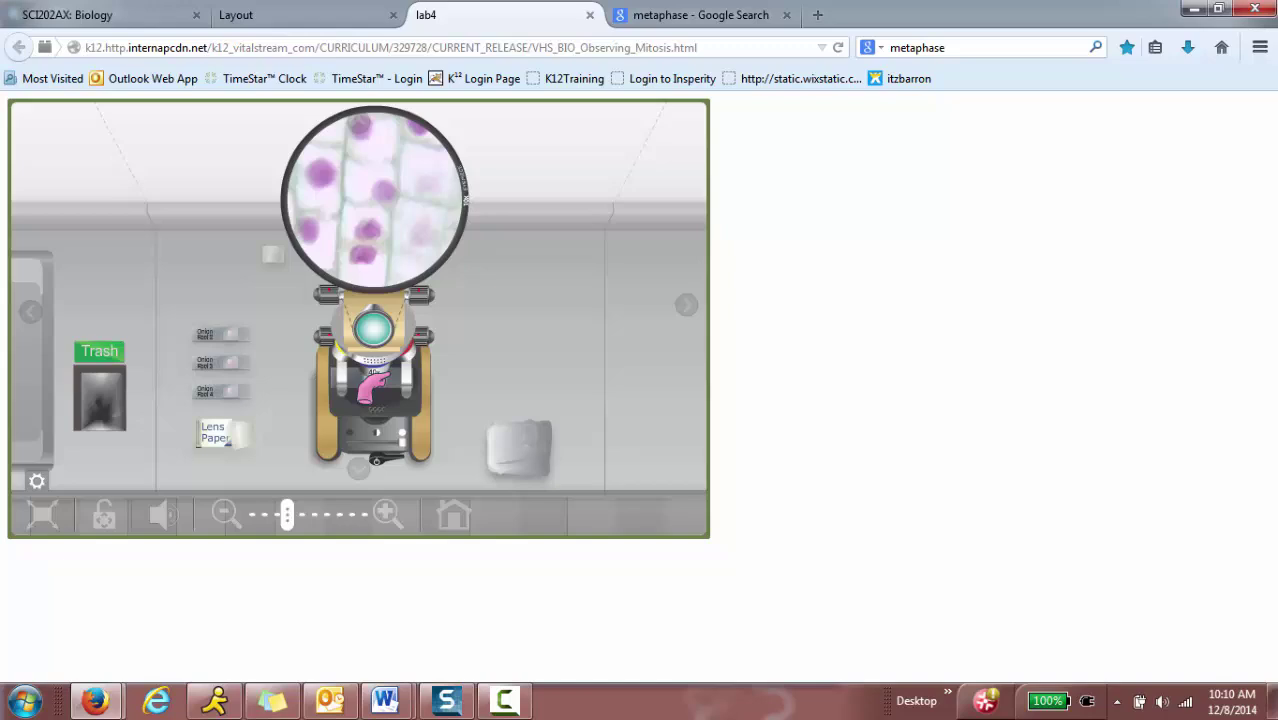
Drop to 4x, return Onion Root 1 to its tray, load Onion Root 3, and go to 40x
{"action": "left_click", "coordinate": [368, 370]}
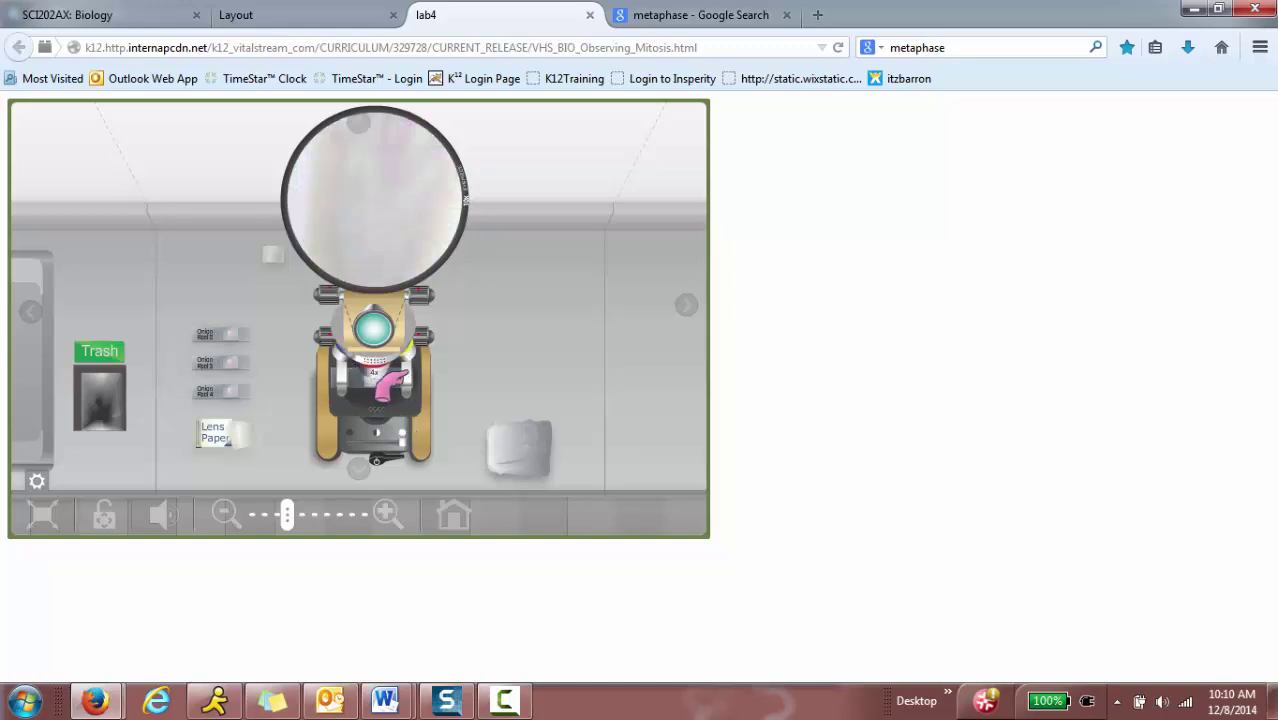
{"action": "left_click", "coordinate": [404, 364]}
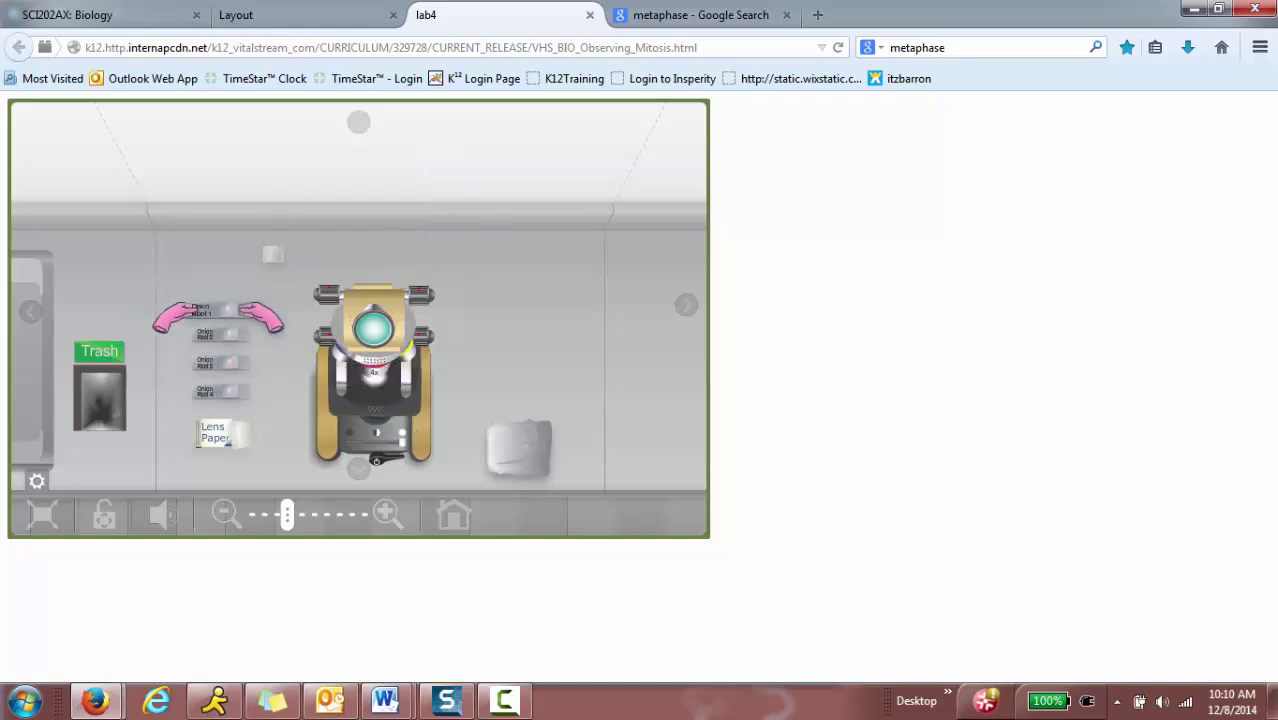
{"action": "left_click", "coordinate": [228, 362]}
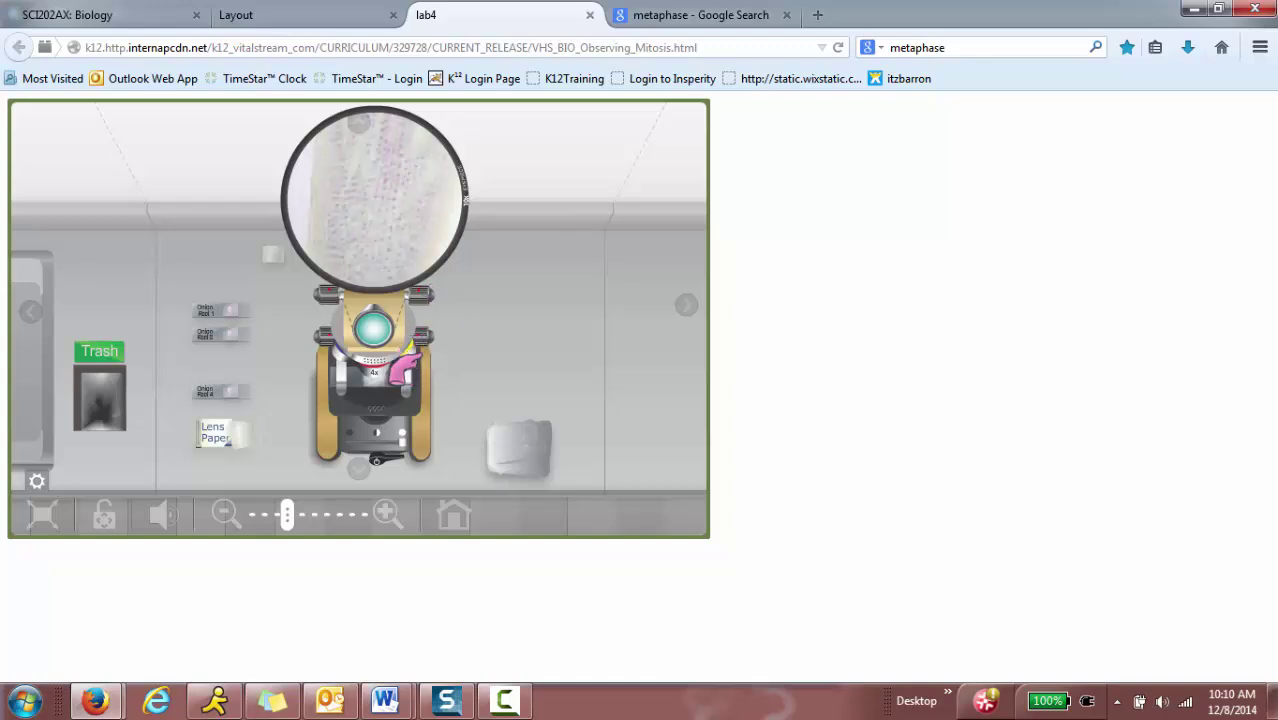
{"action": "left_click", "coordinate": [380, 368]}
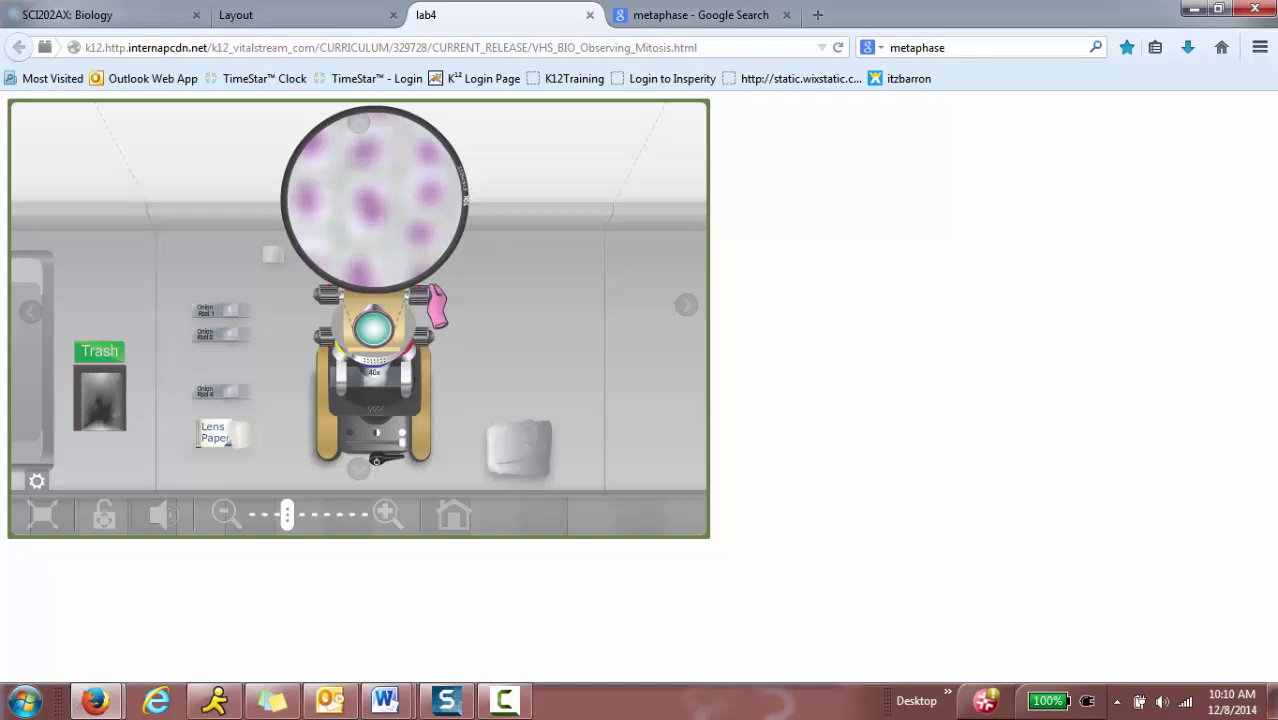
Focus Onion Root 3 and scan for dividing cells, then swap it for Onion Root 2
{"action": "left_click", "coordinate": [437, 305]}
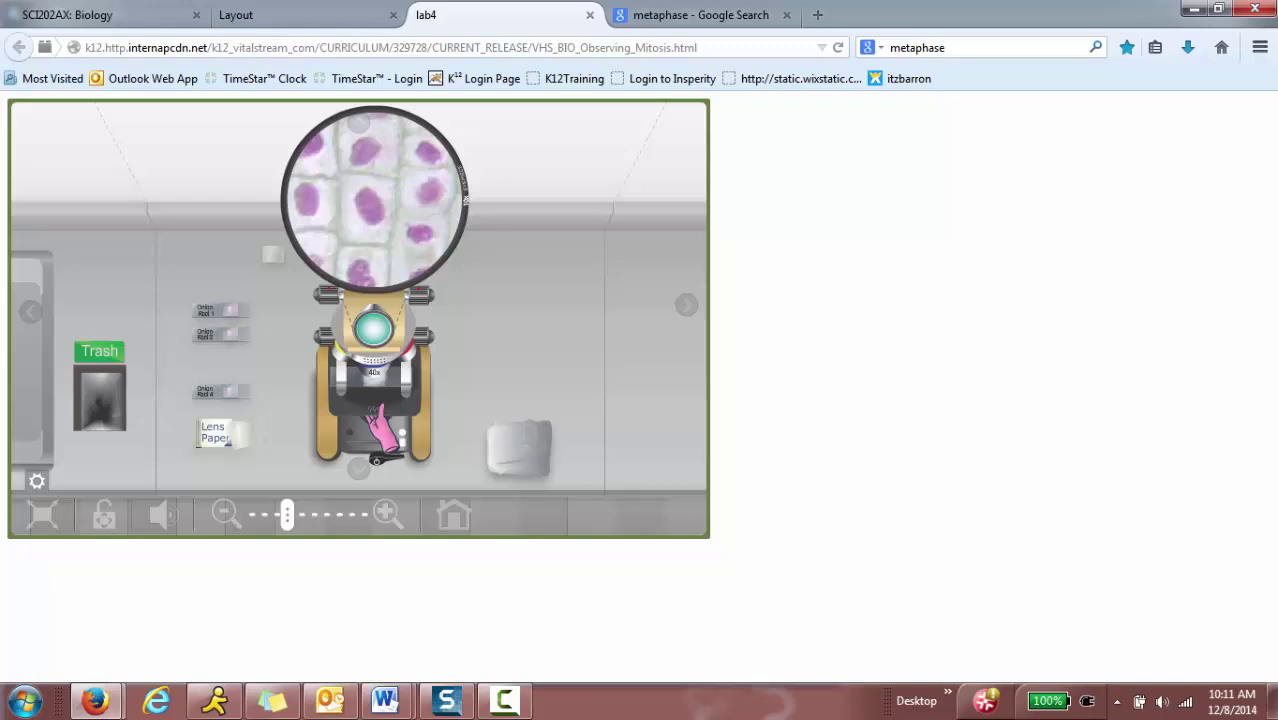
{"action": "left_click_drag", "start_coordinate": [378, 425], "coordinate": [384, 434]}
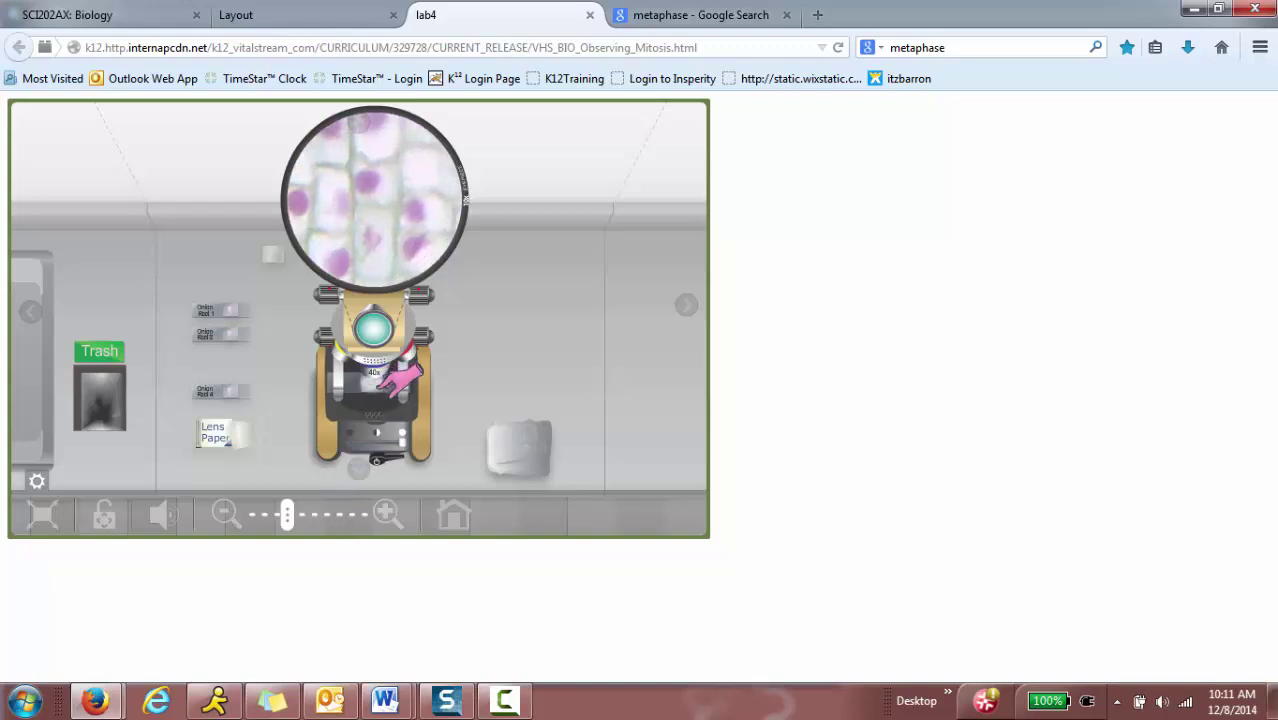
{"action": "left_click_drag", "start_coordinate": [390, 378], "coordinate": [195, 365]}
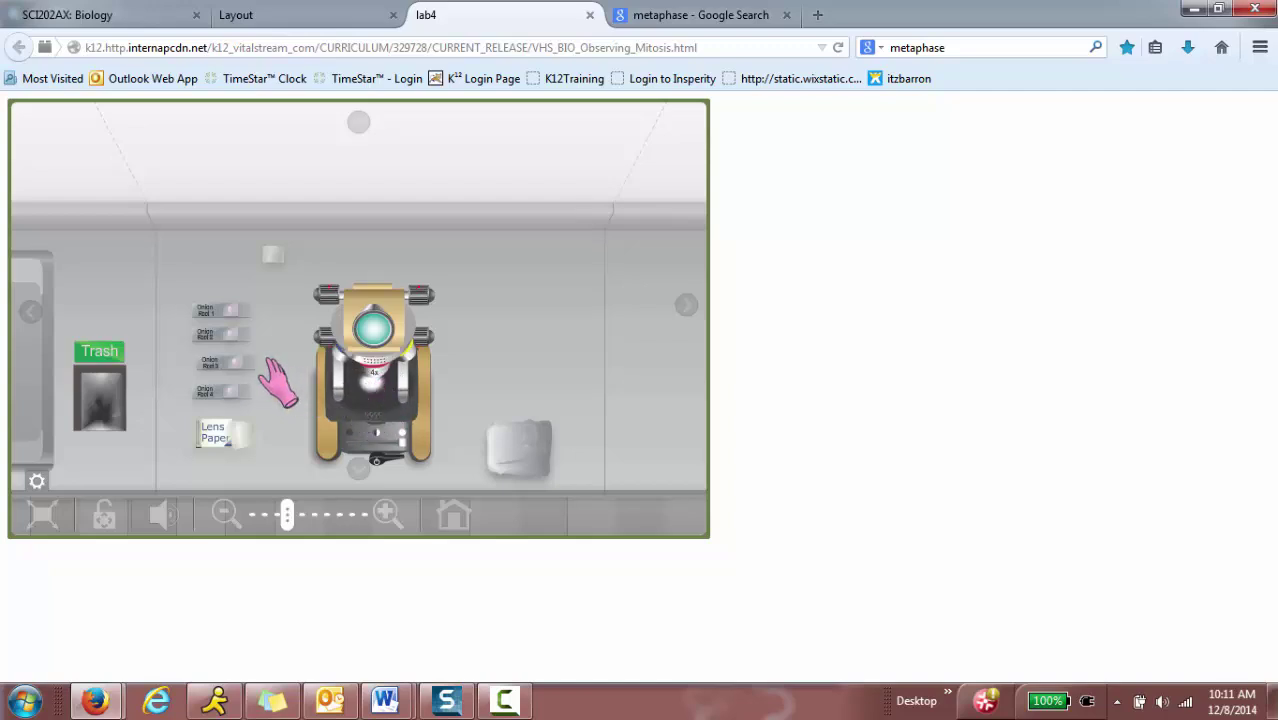
{"action": "left_click_drag", "start_coordinate": [220, 336], "coordinate": [368, 372]}
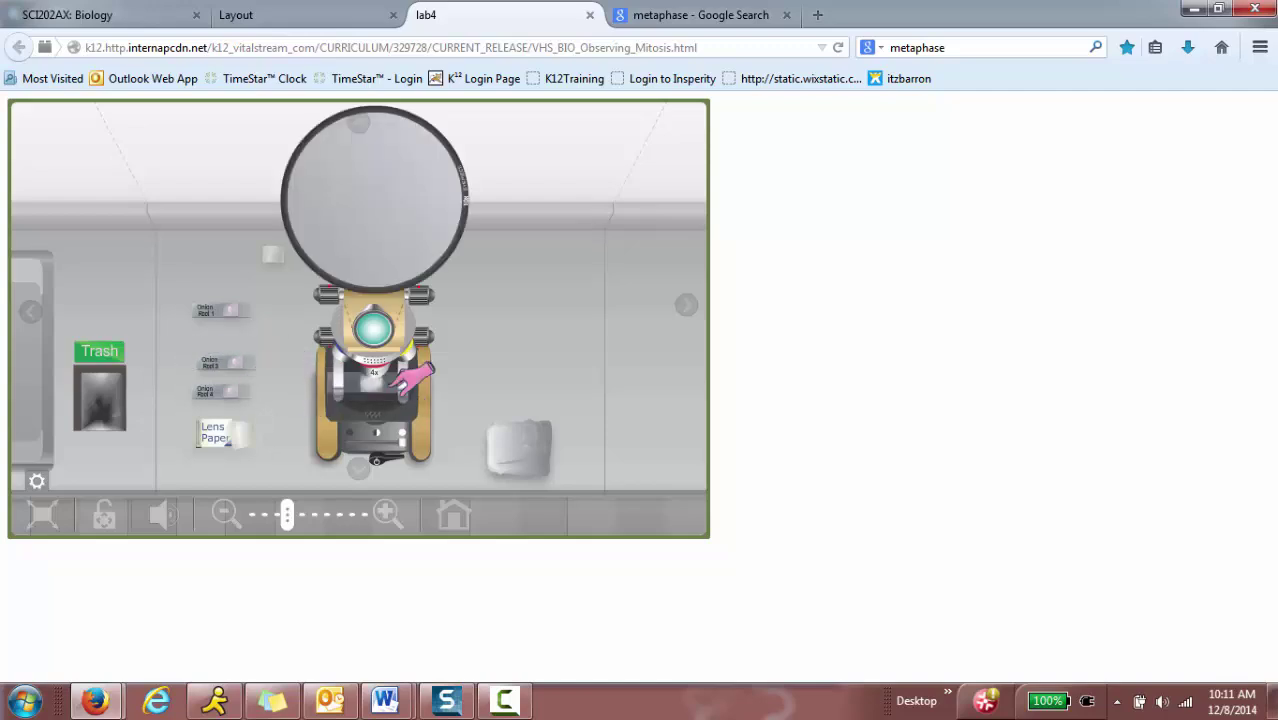